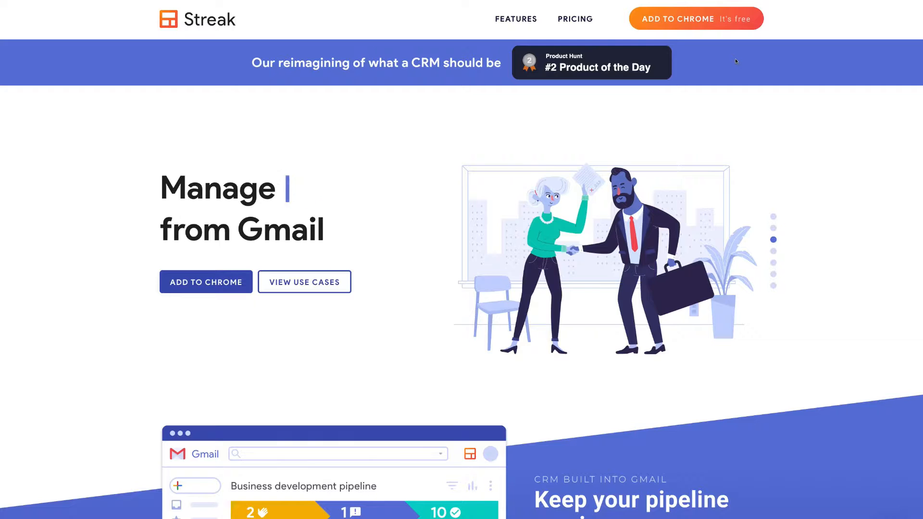
Add the Streak CRM for Gmail extension to Chrome from the Streak website and confirm the installation
left_click(704, 23)
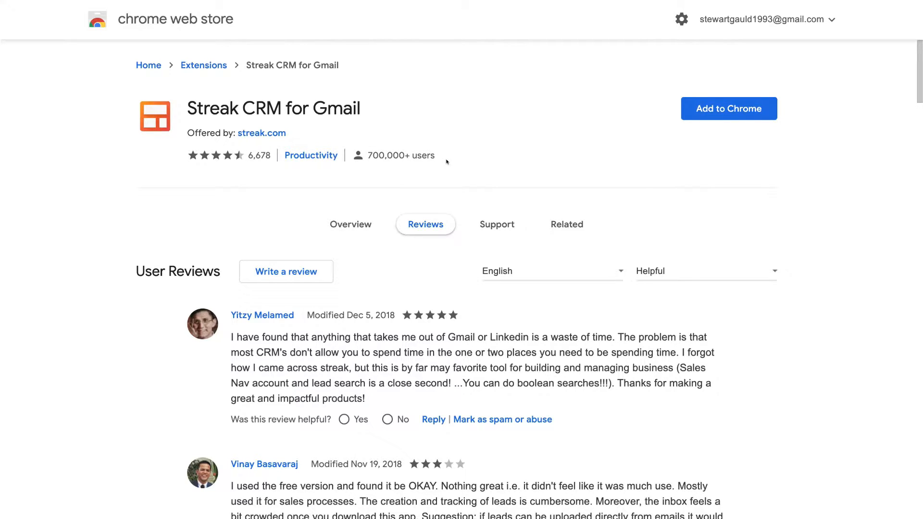
left_click(731, 113)
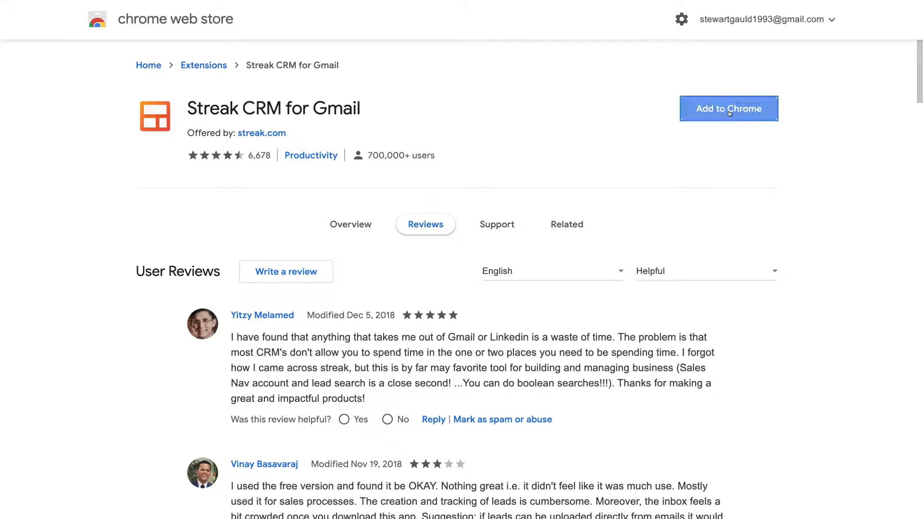
left_click(569, 133)
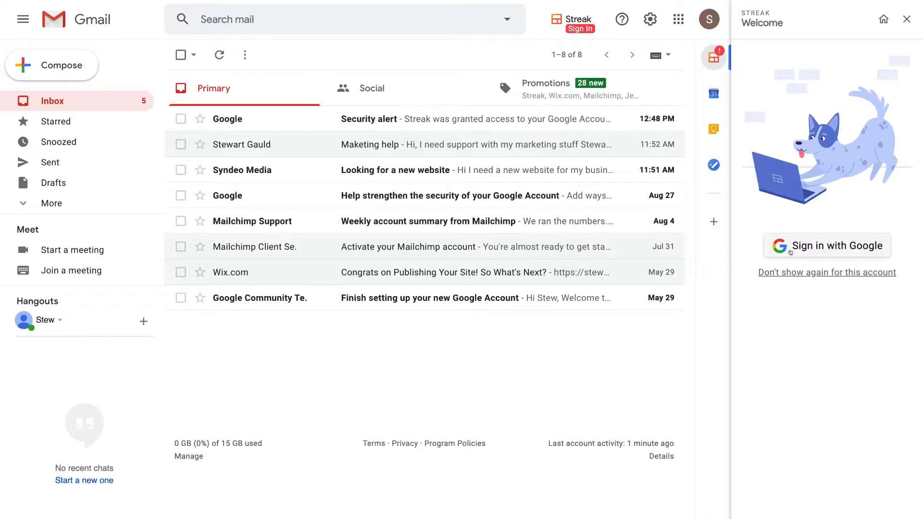
Sign in to Streak with the Google account, allow the requested account access and close the welcome panel
left_click(907, 20)
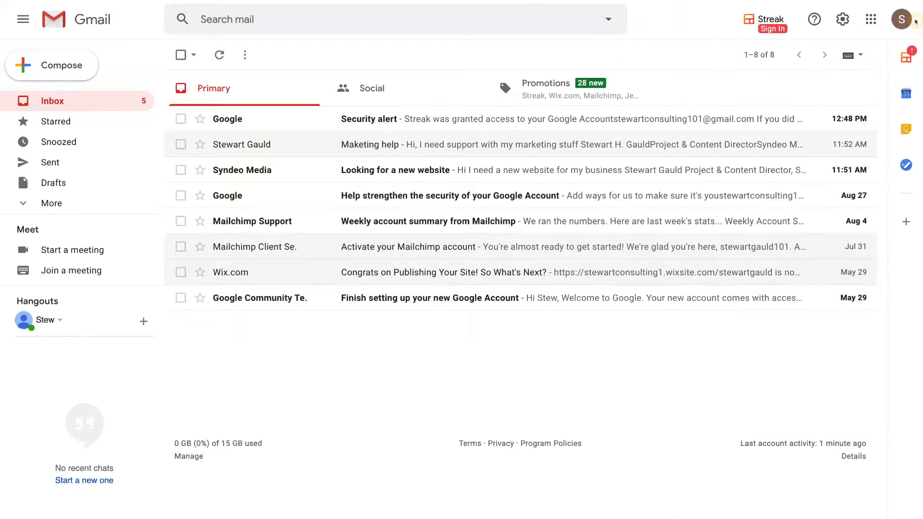
left_click(769, 21)
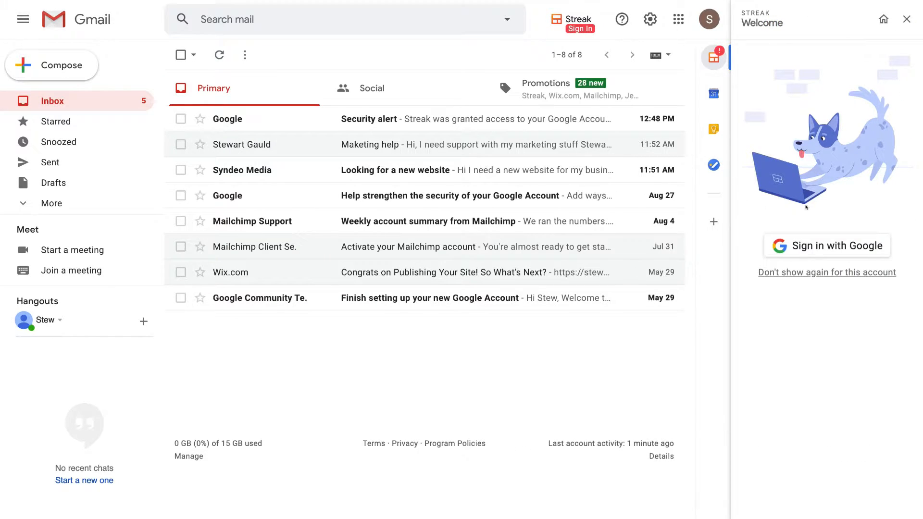
left_click(858, 247)
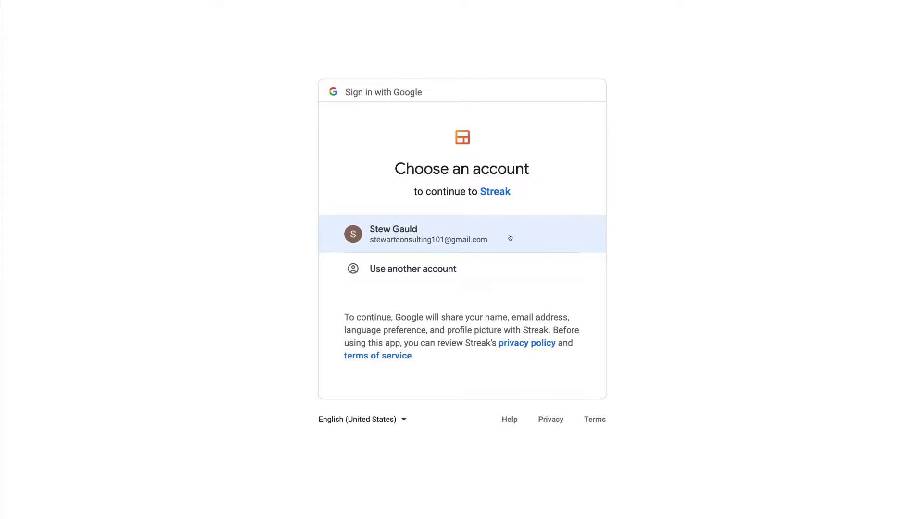
left_click(510, 238)
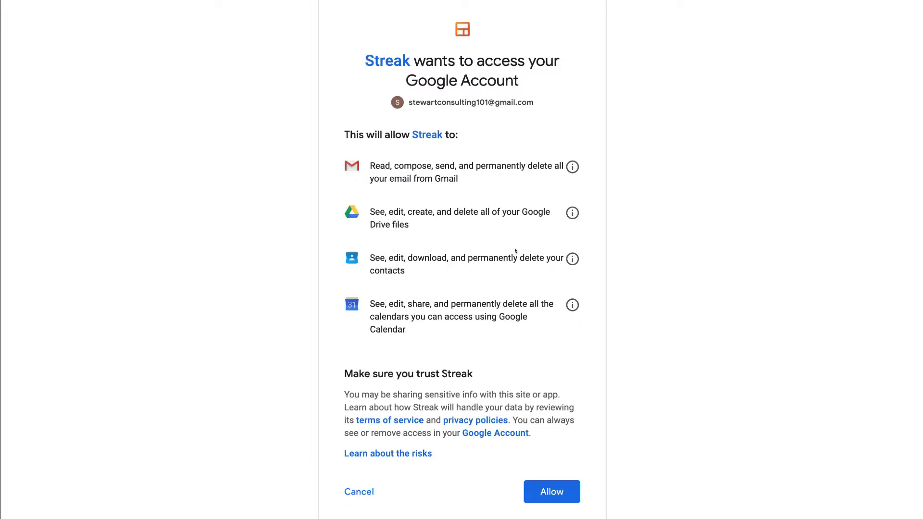
left_click(567, 488)
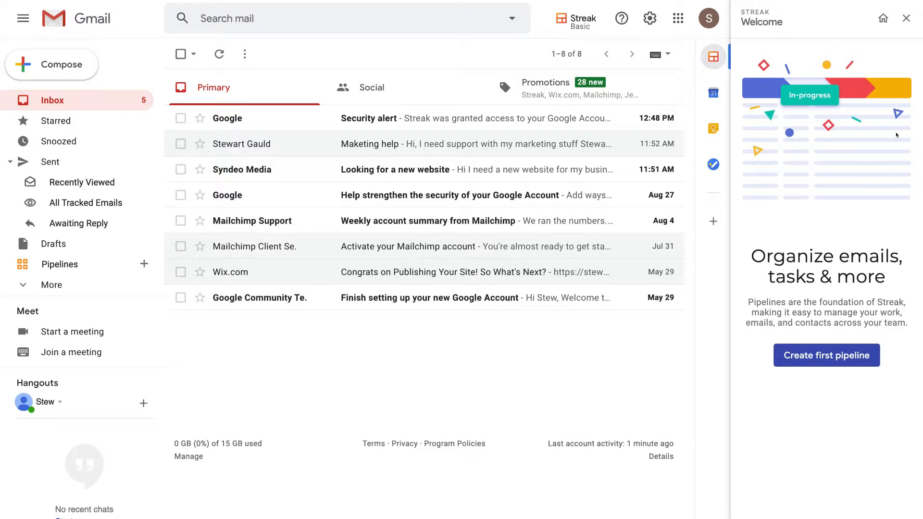
left_click(906, 18)
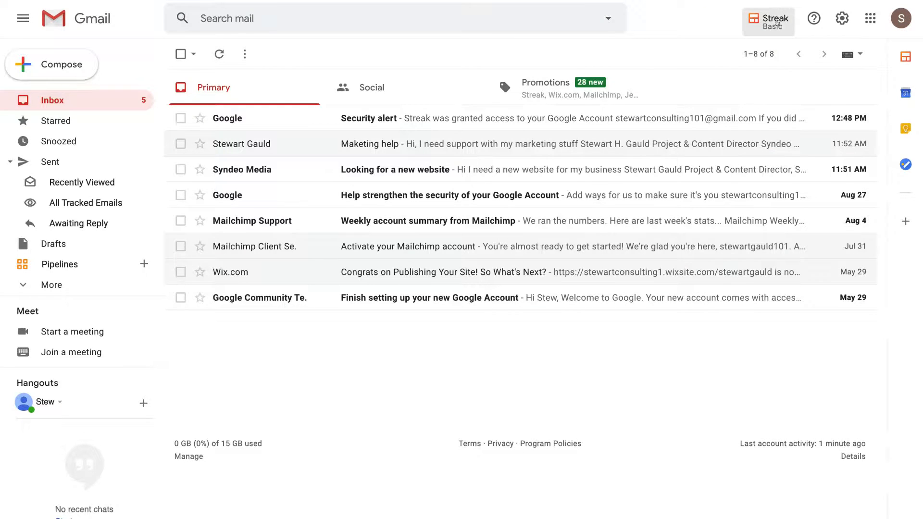
Examine the Streak home options and the add-to-pipeline option of the "Looking for a new website" email
left_click(777, 22)
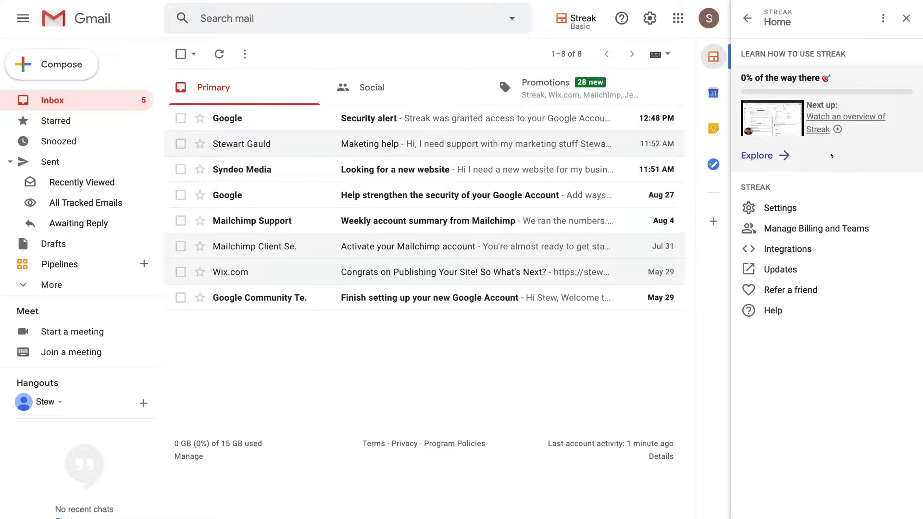
left_click(904, 18)
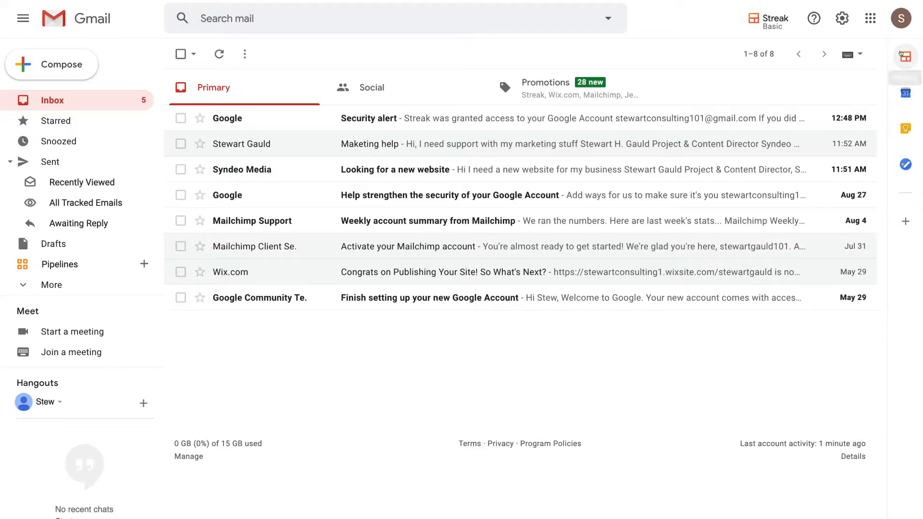
left_click(903, 55)
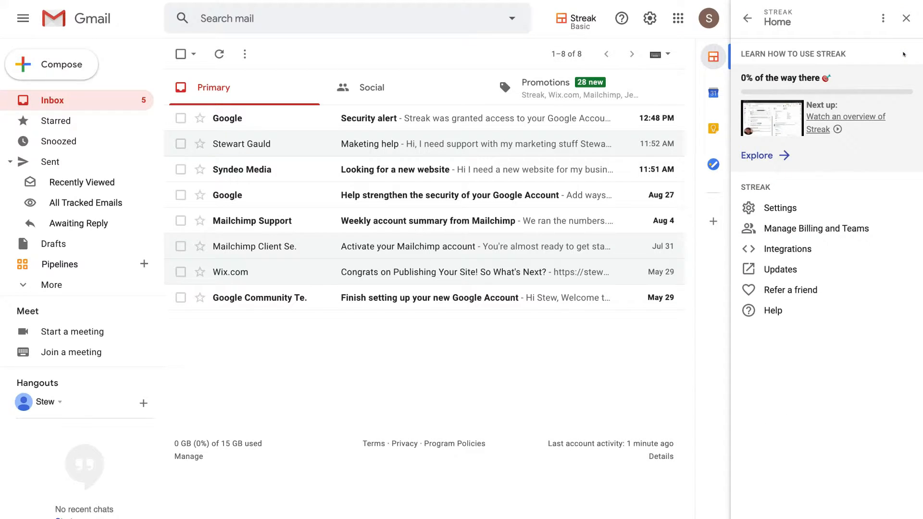
left_click(905, 20)
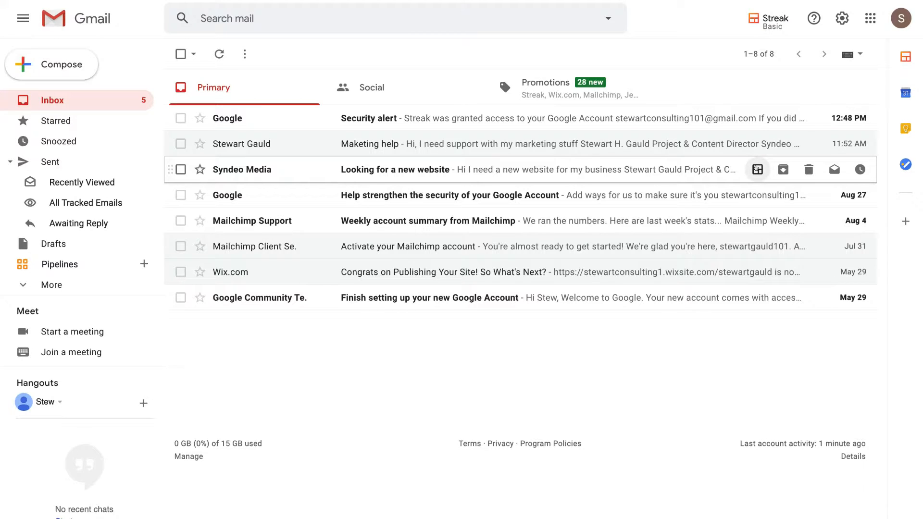
left_click(757, 169)
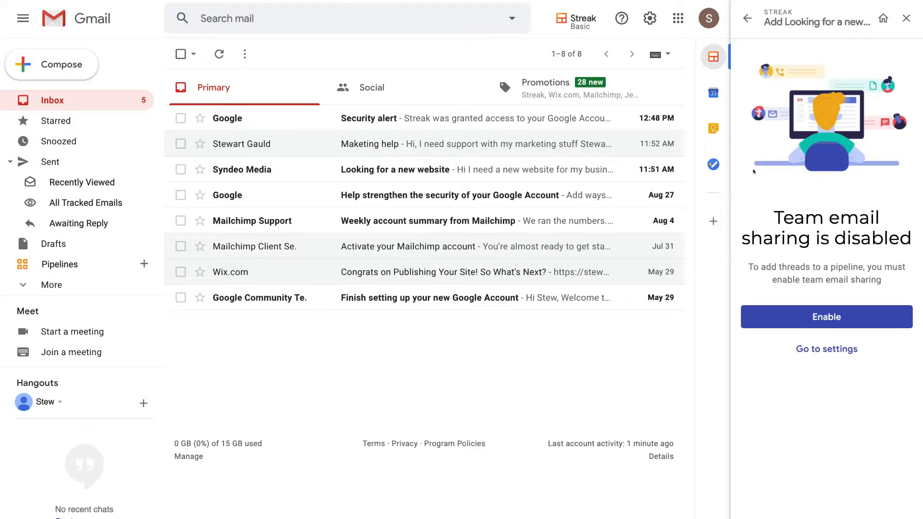
left_click(906, 18)
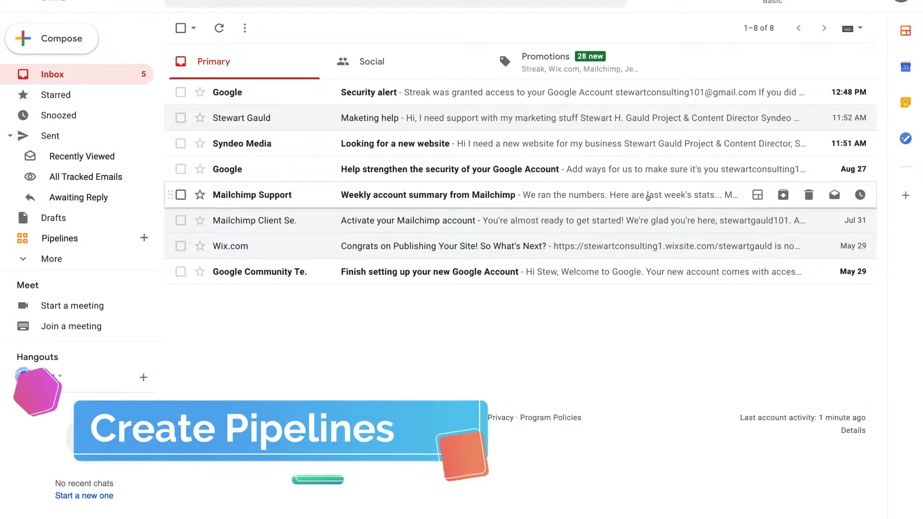
Start a new pipeline and look through the templates from Projects to Orders
left_click(136, 238)
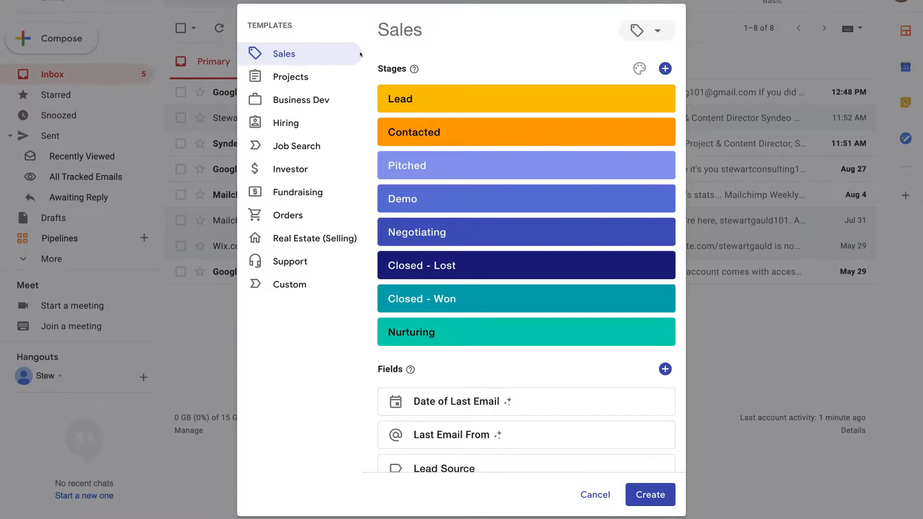
left_click(315, 70)
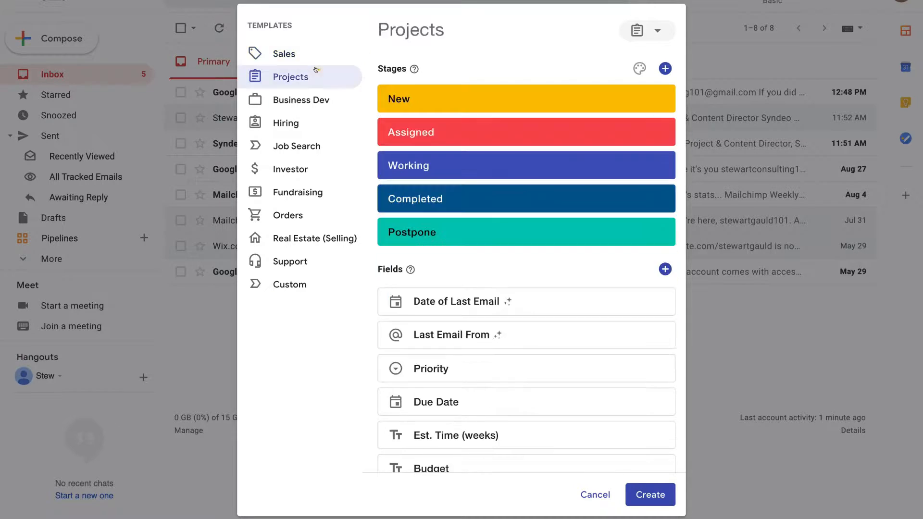
left_click(320, 98)
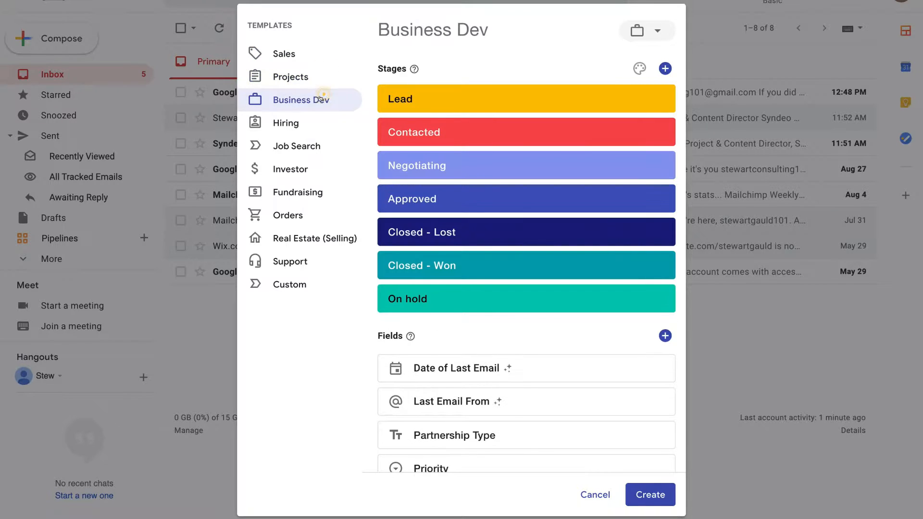
left_click(319, 122)
left_click(316, 145)
left_click(315, 167)
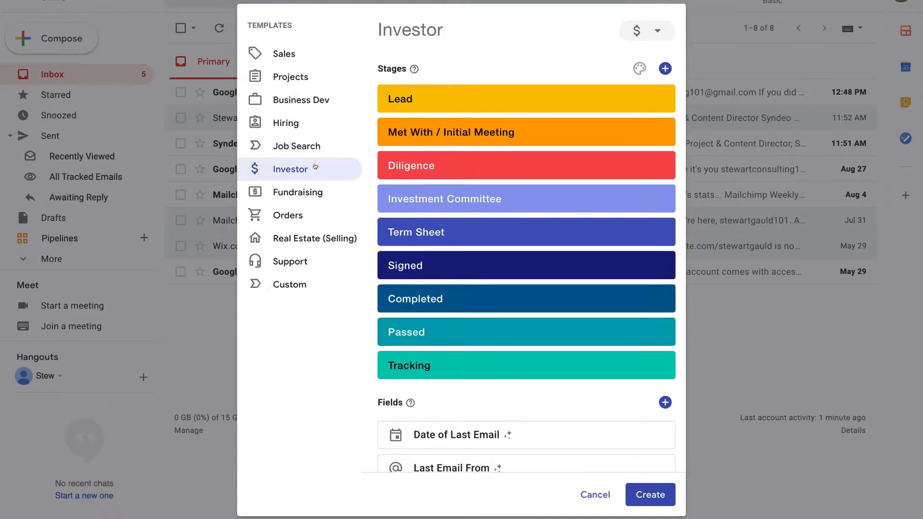
left_click(315, 190)
left_click(311, 211)
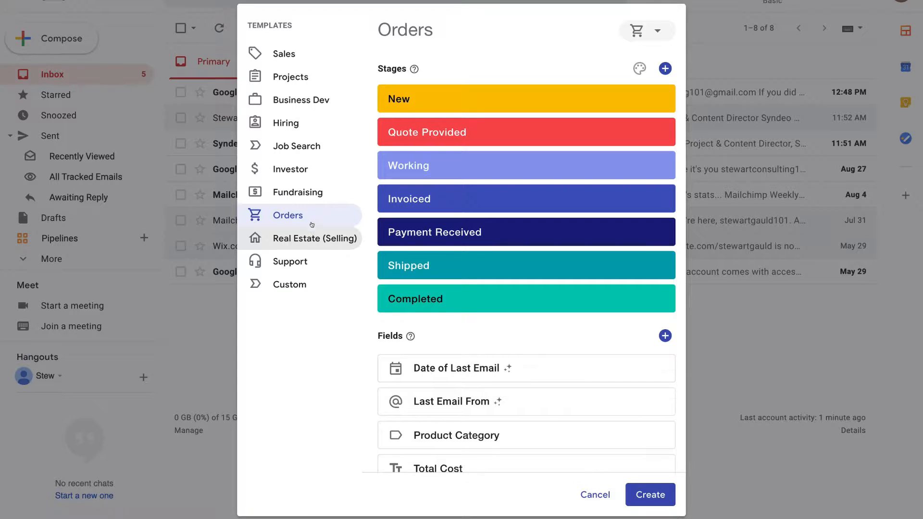
Review the stages and fields of the Sales template and create a private pipeline from it
left_click(303, 63)
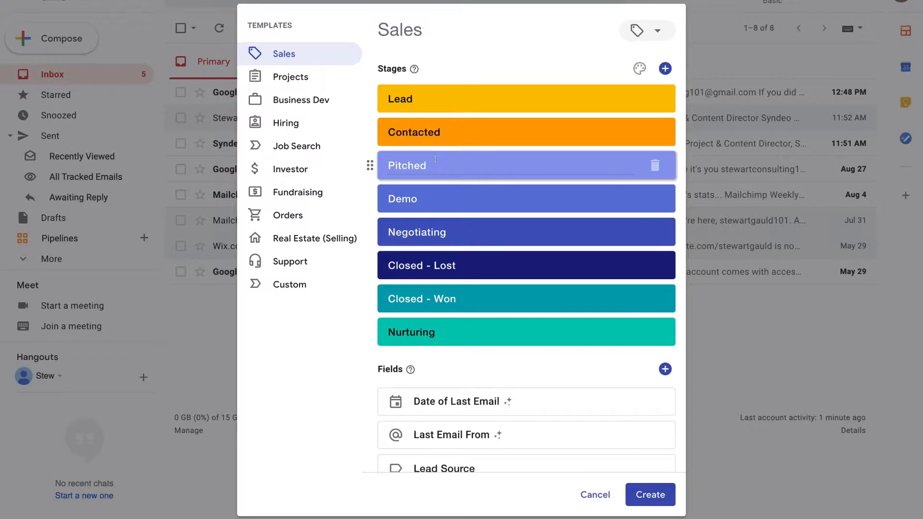
scroll(461, 336, "down", 4)
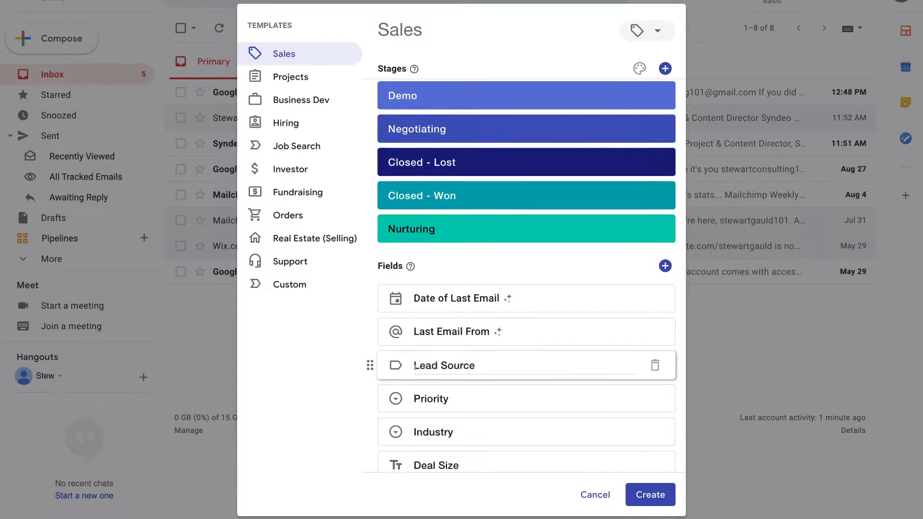
scroll(463, 223, "up", 2)
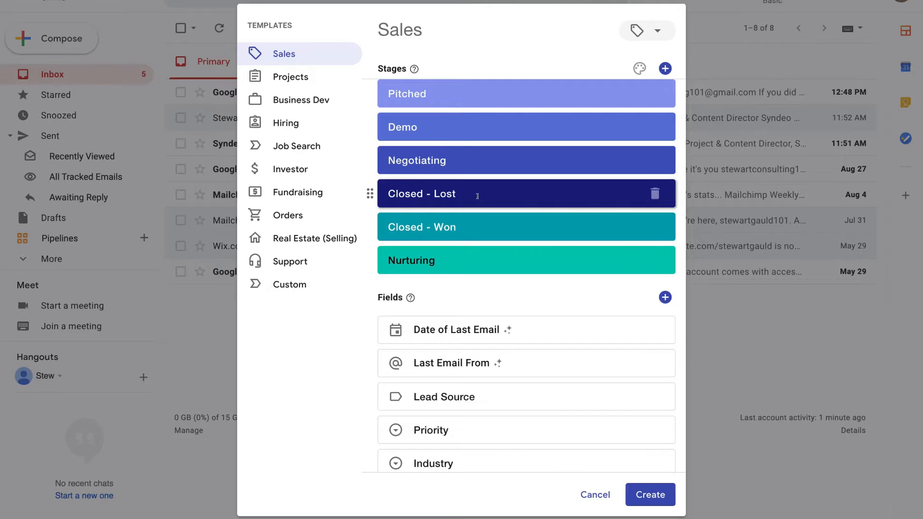
scroll(433, 192, "up", 2)
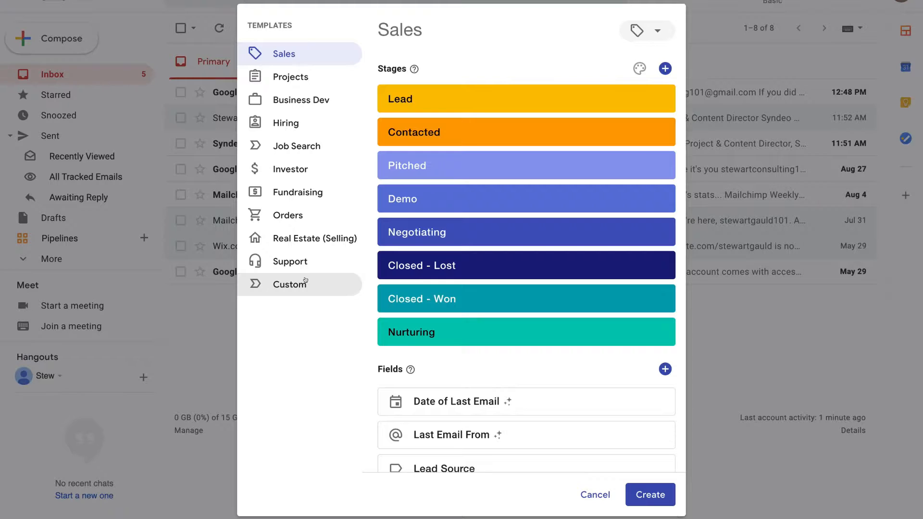
left_click(463, 130)
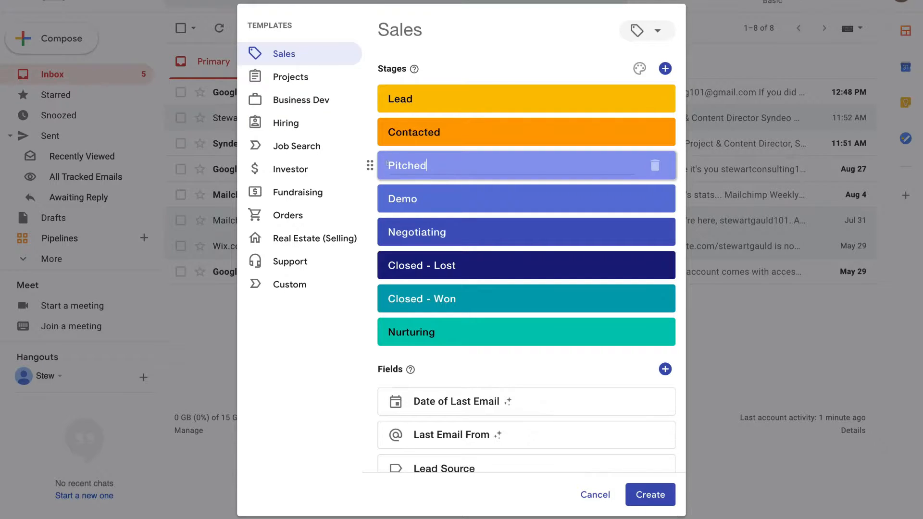
mouse_move(363, 165)
left_mouse_down()
mouse_move(363, 180)
mouse_move(362, 163)
left_mouse_up()
scroll(571, 332, "down", 4)
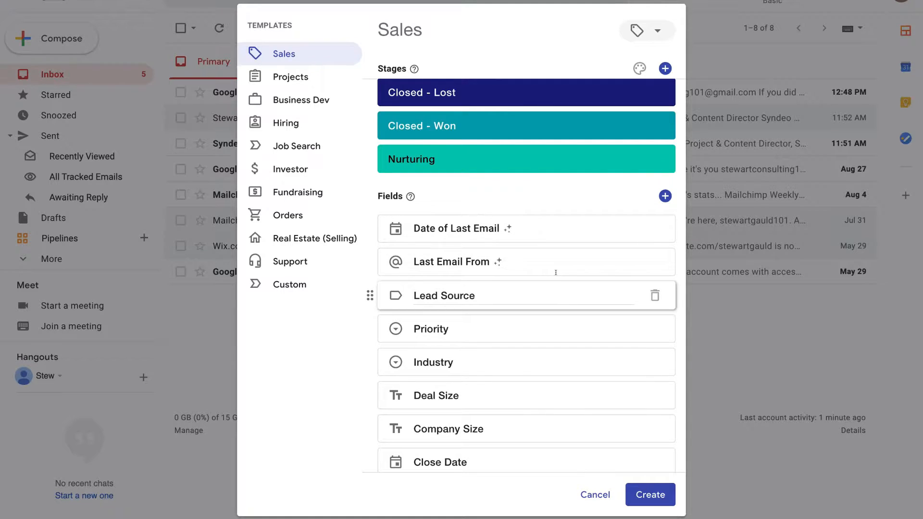
scroll(556, 319, "down", 3)
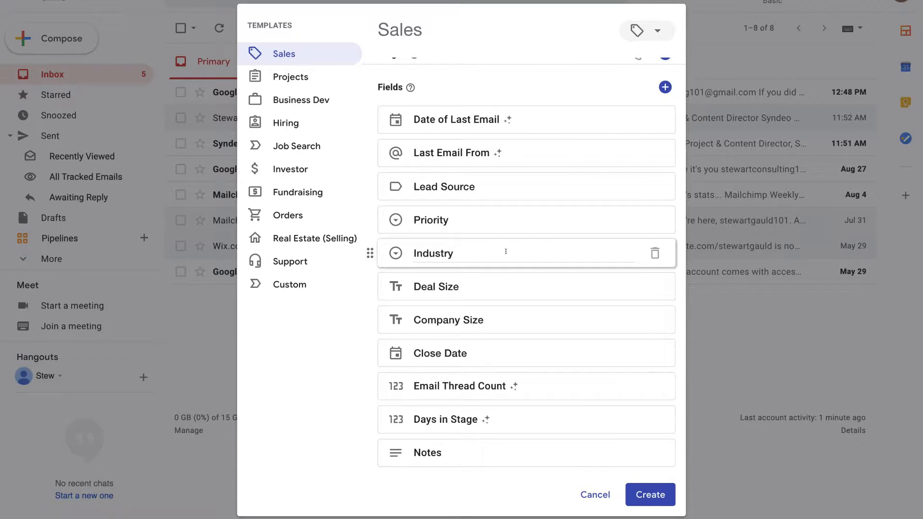
scroll(506, 251, "up", 5)
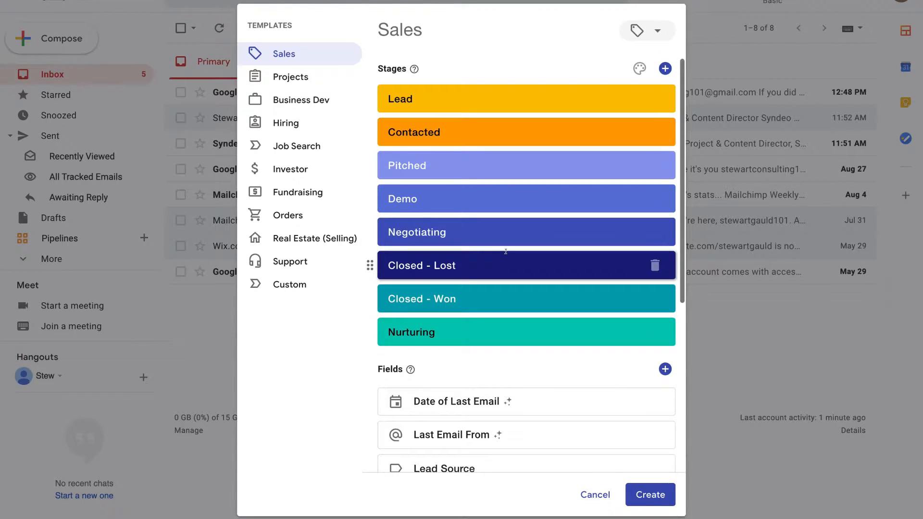
left_click(650, 495)
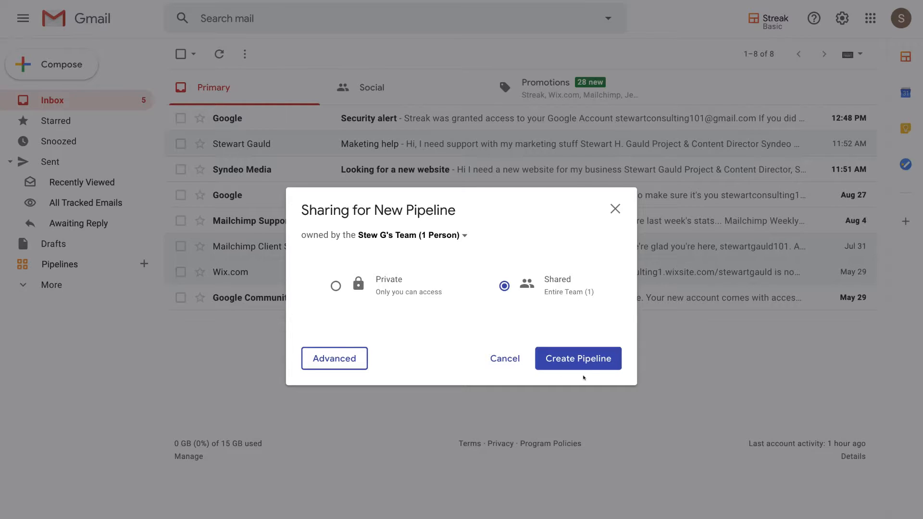
left_click(592, 362)
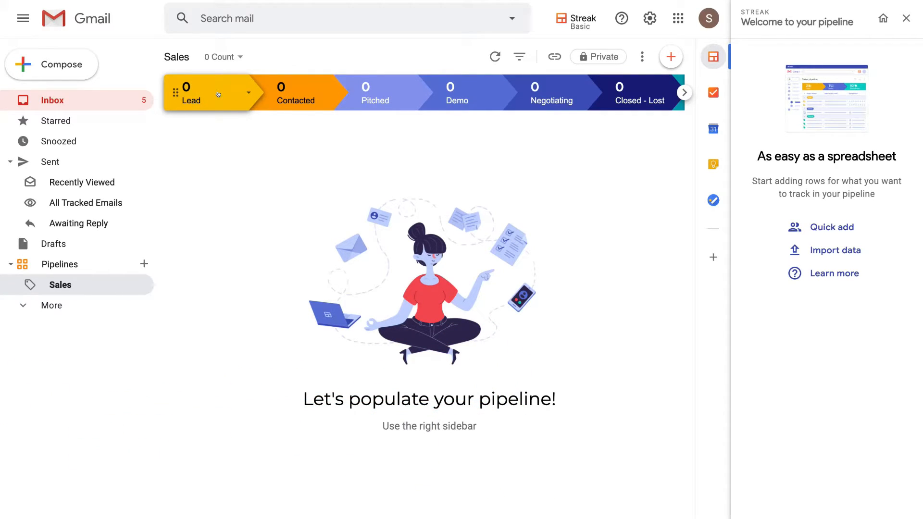
Add a box to the Lead stage of the Sales pipeline, named with the contact's full name
left_click(666, 59)
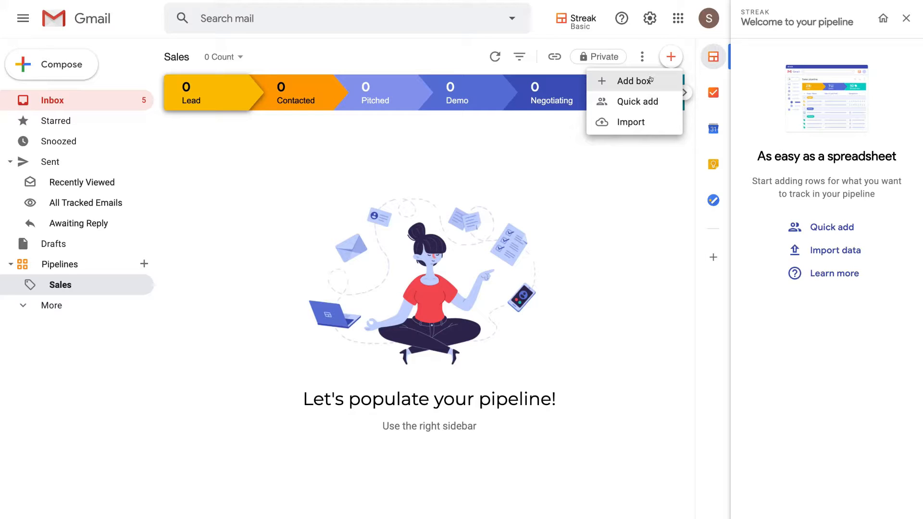
left_click(635, 81)
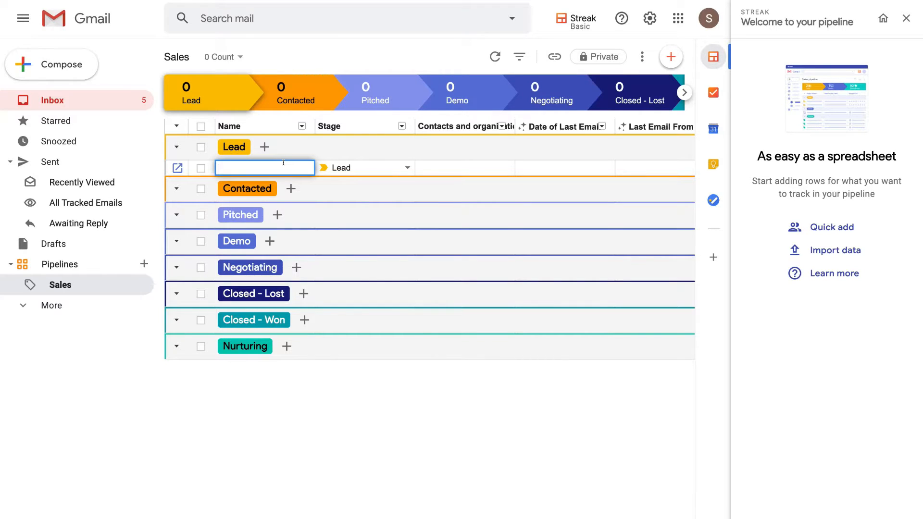
type("Sam Smith")
key("Return")
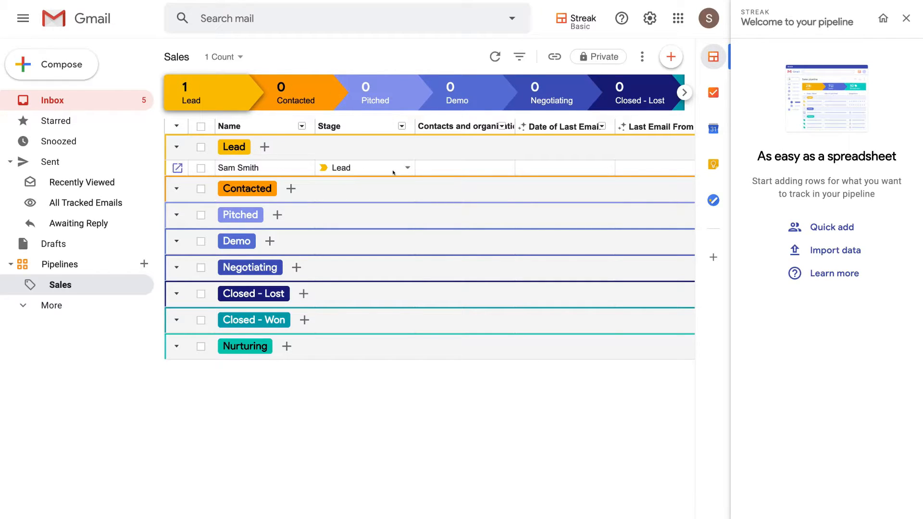
Look through the columns of the Sales pipeline, including contacts, last email, Lead Source, Priority, Industry, Deal Size, Company Size and Close Date
scroll(392, 172, "right", 3)
scroll(393, 172, "right", 2)
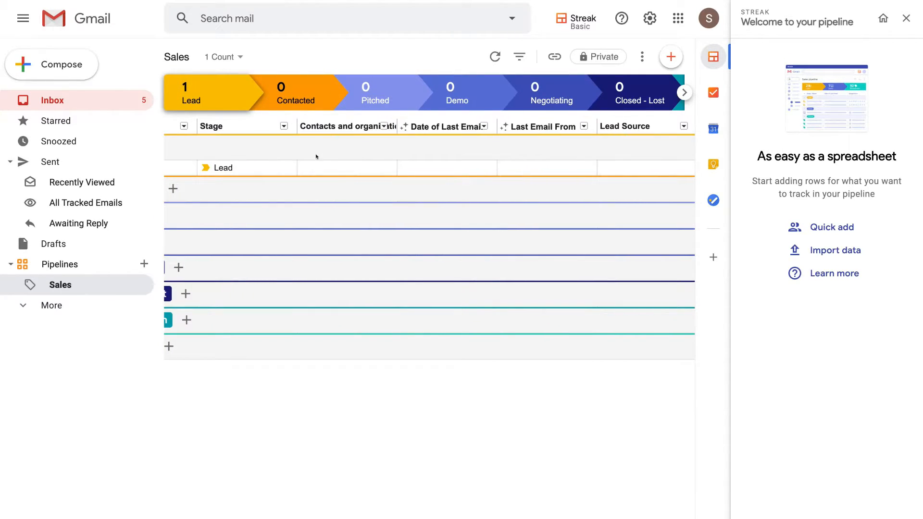
scroll(392, 163, "right", 1)
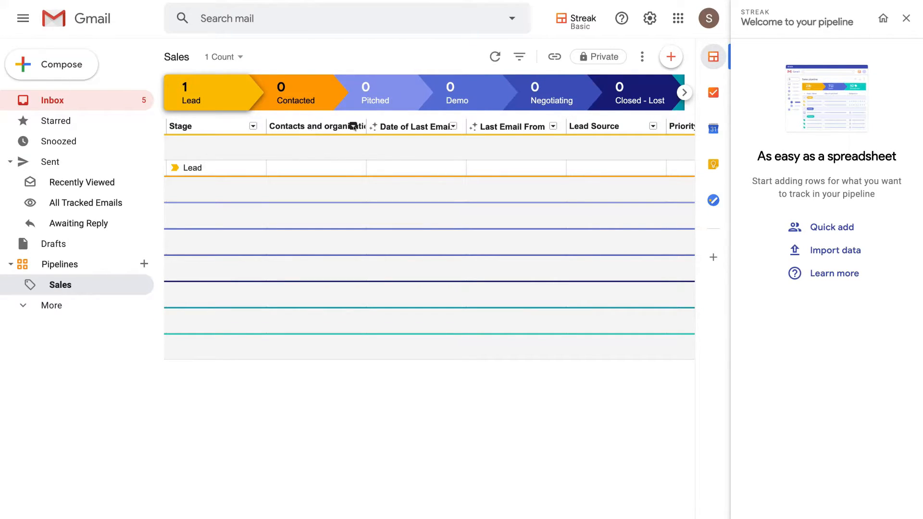
scroll(505, 162, "right", 4)
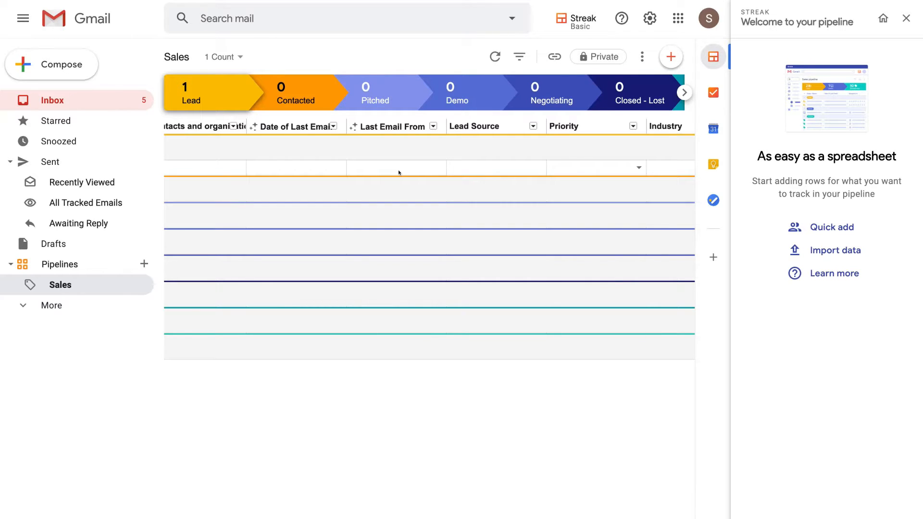
scroll(399, 172, "right", 15)
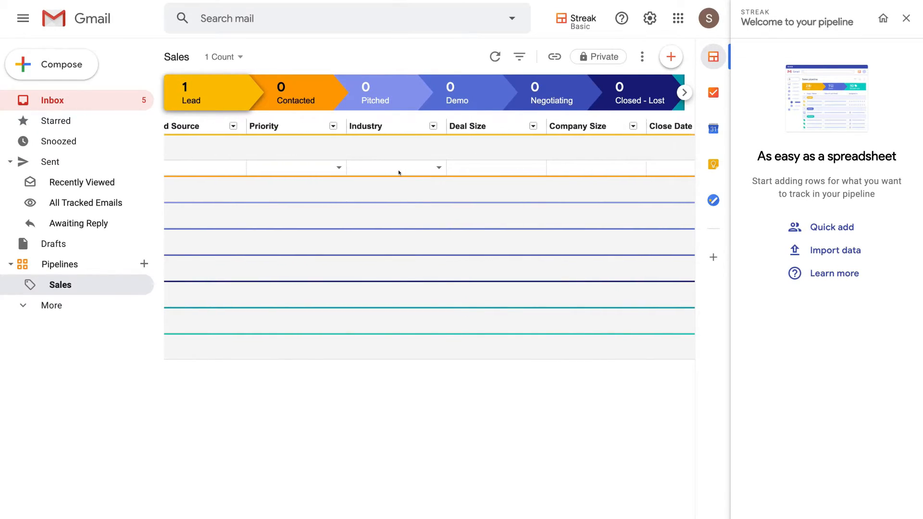
scroll(398, 172, "right", 5)
scroll(399, 173, "left", 15)
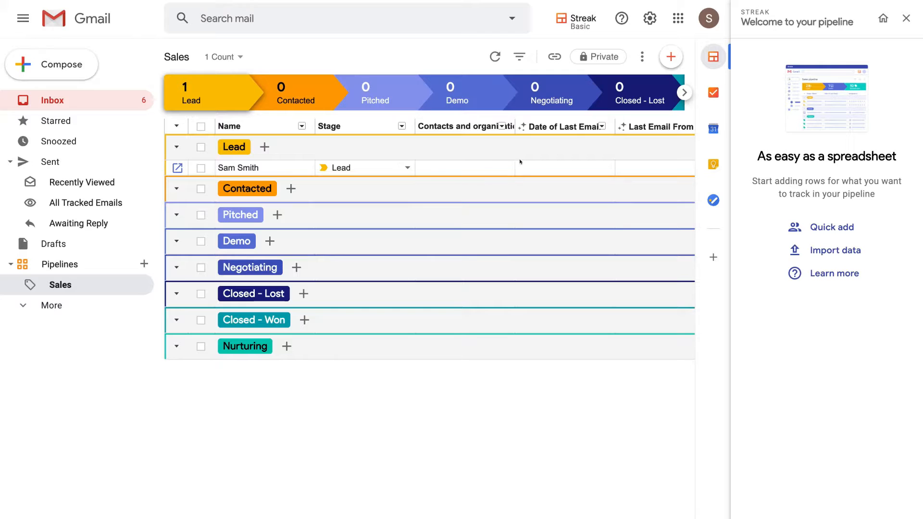
scroll(433, 167, "right", 5)
scroll(538, 166, "left", 5)
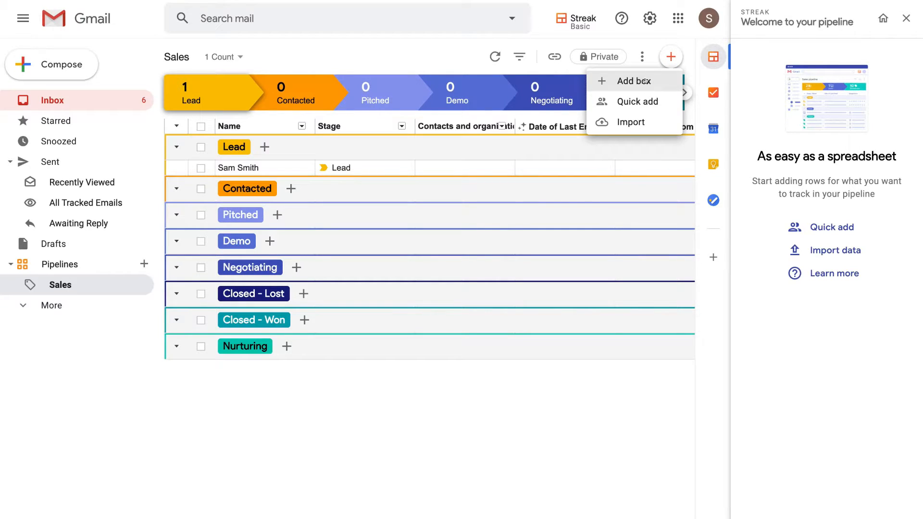
Quick-add the suggested company Syndeo to the Lead stage and review its contact and last-email fields
left_click(656, 101)
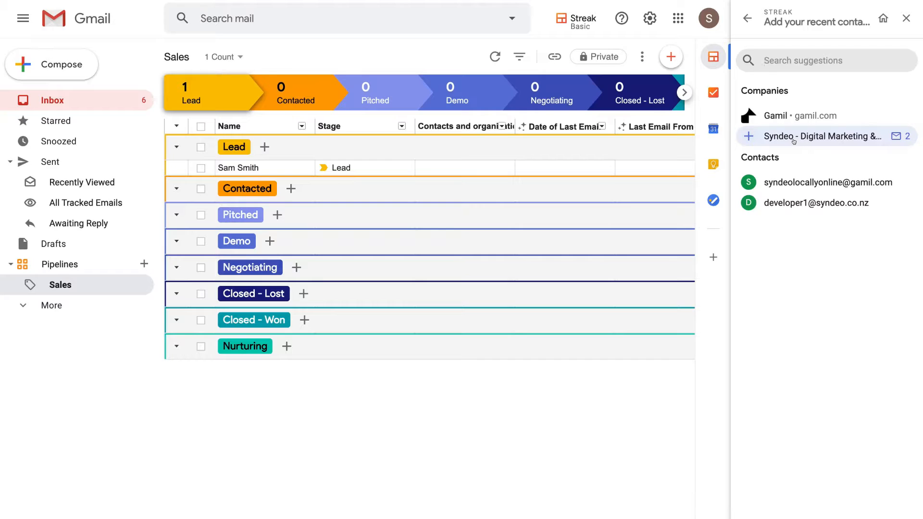
left_click(749, 136)
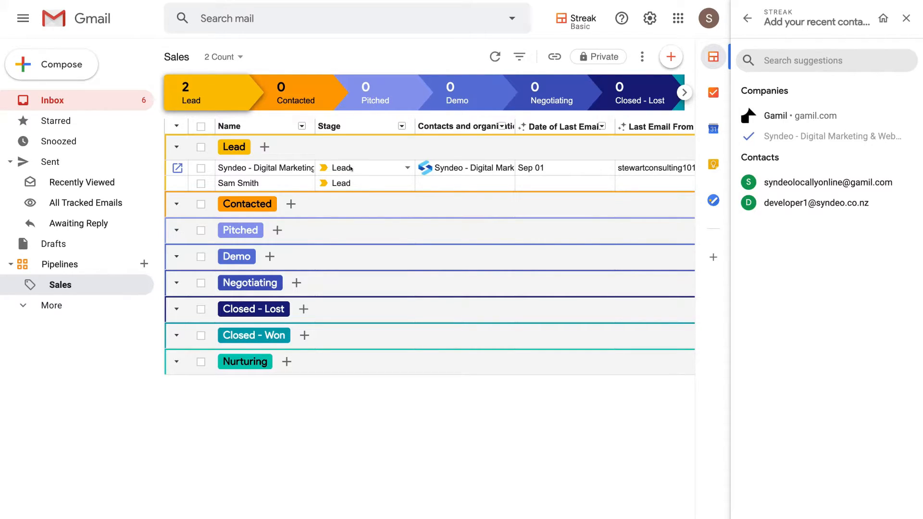
scroll(360, 168, "right", 3)
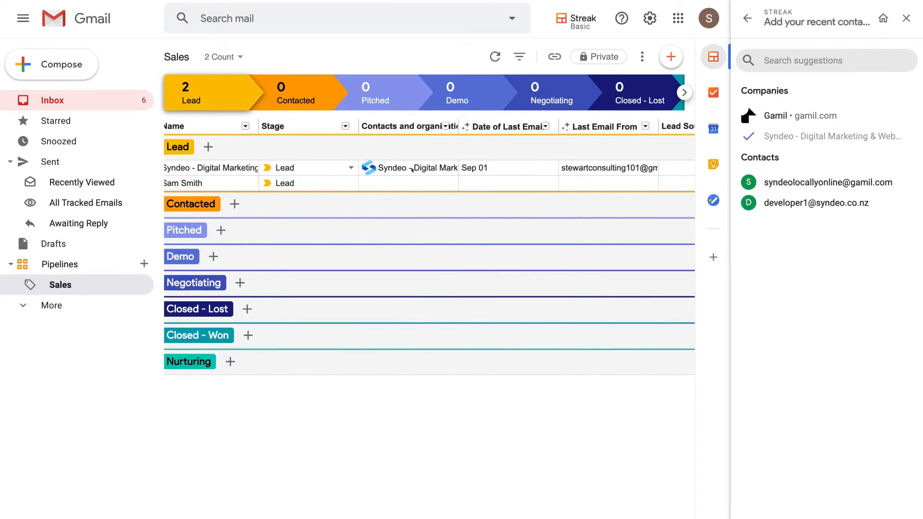
scroll(396, 169, "right", 5)
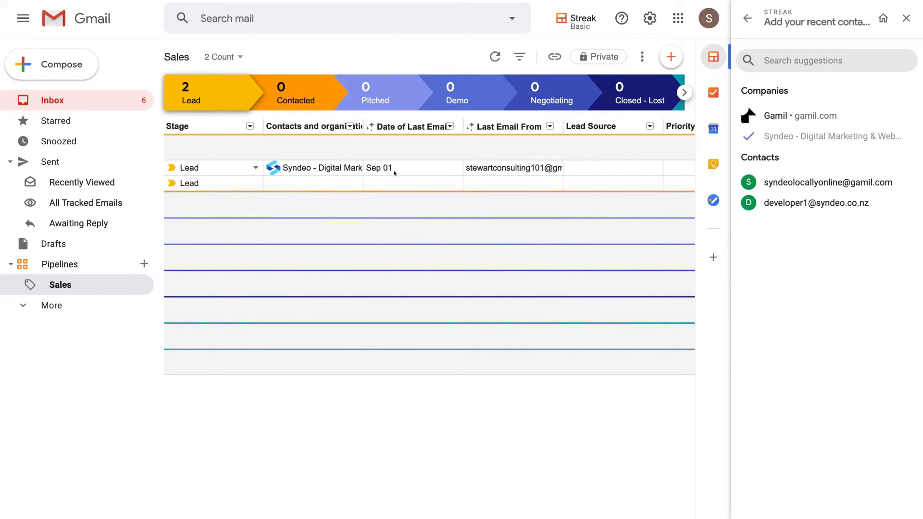
scroll(433, 168, "right", 2)
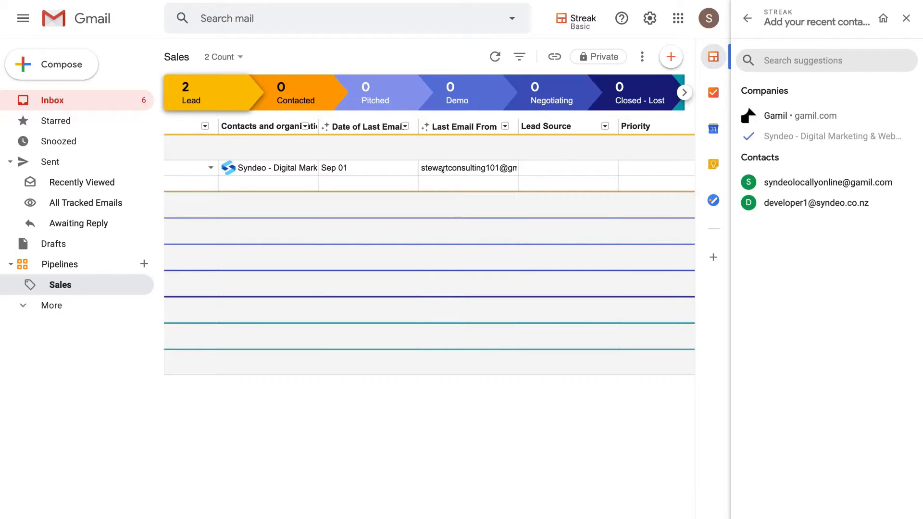
scroll(487, 167, "right", 15)
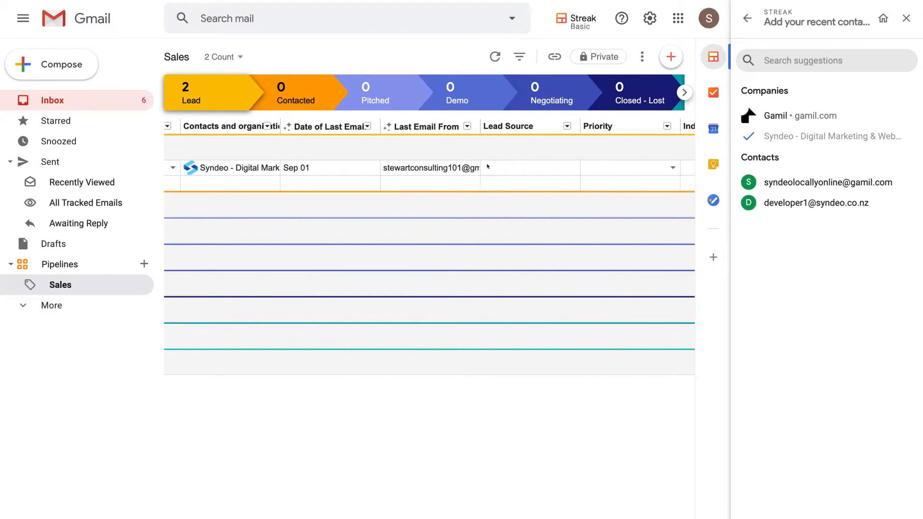
scroll(487, 166, "left", 11)
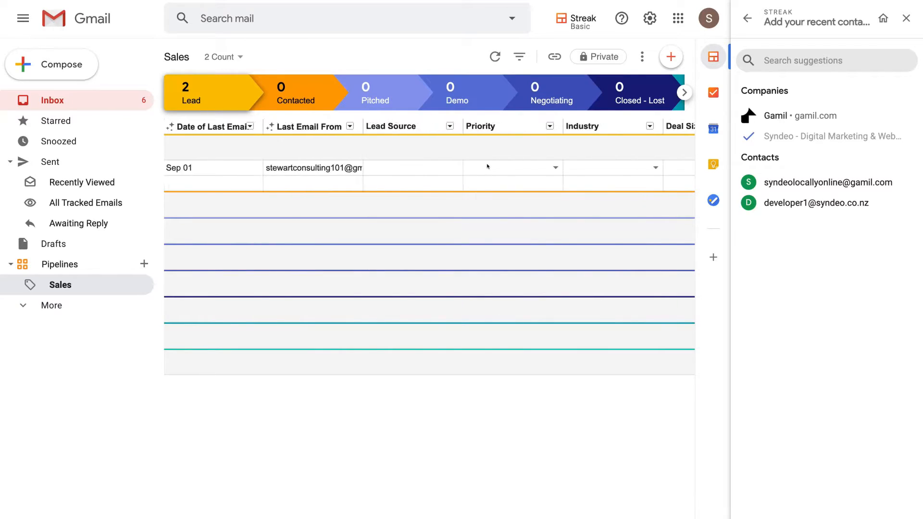
Create a "Low" priority option and assign it to the Syndeo lead
scroll(487, 167, "right", 5)
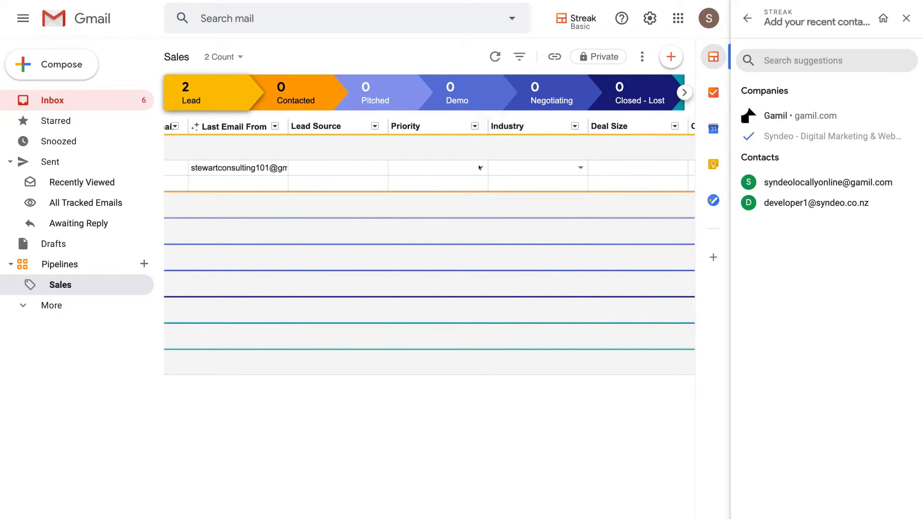
left_click(479, 168)
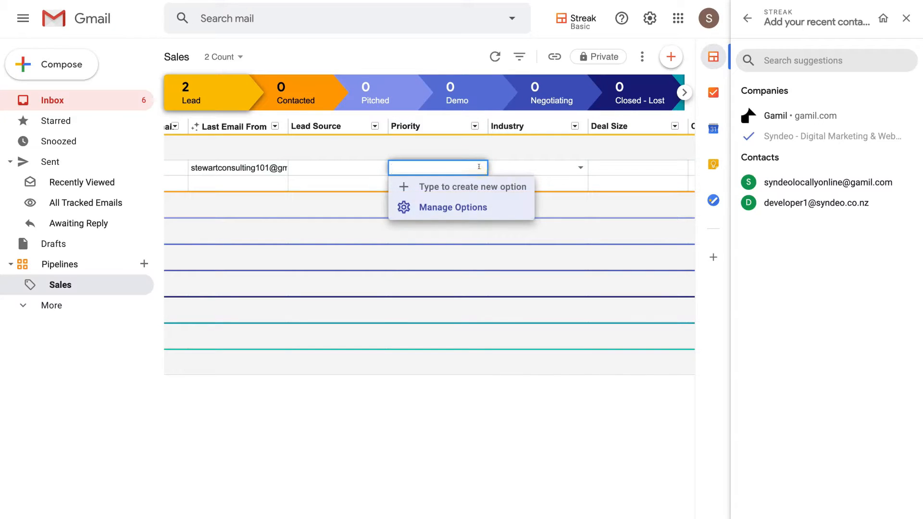
type("Low")
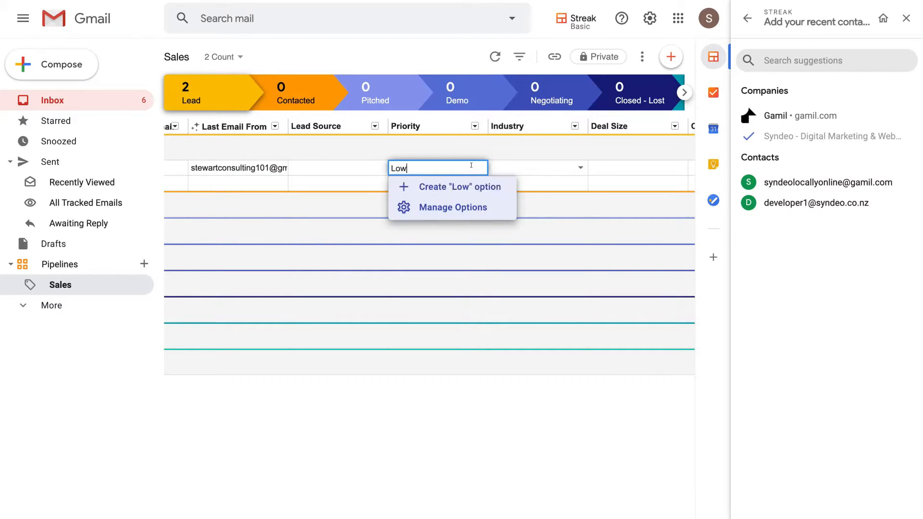
left_click(479, 187)
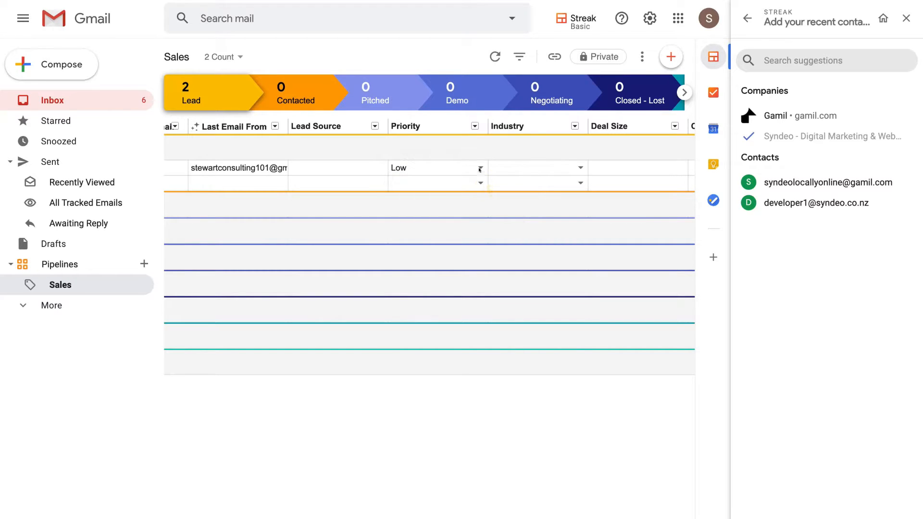
Set the priority of the second lead, listed below Syndeo, to Low
scroll(422, 180, "left", 10)
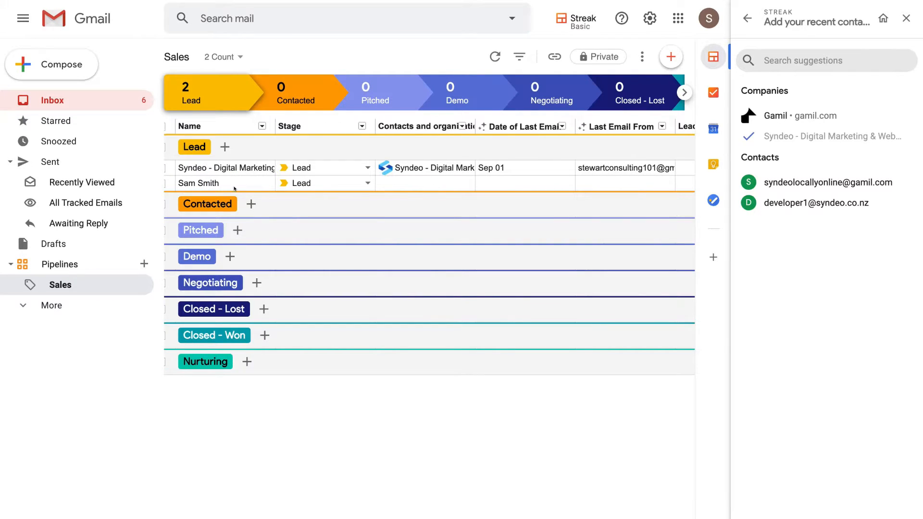
scroll(357, 196, "right", 10)
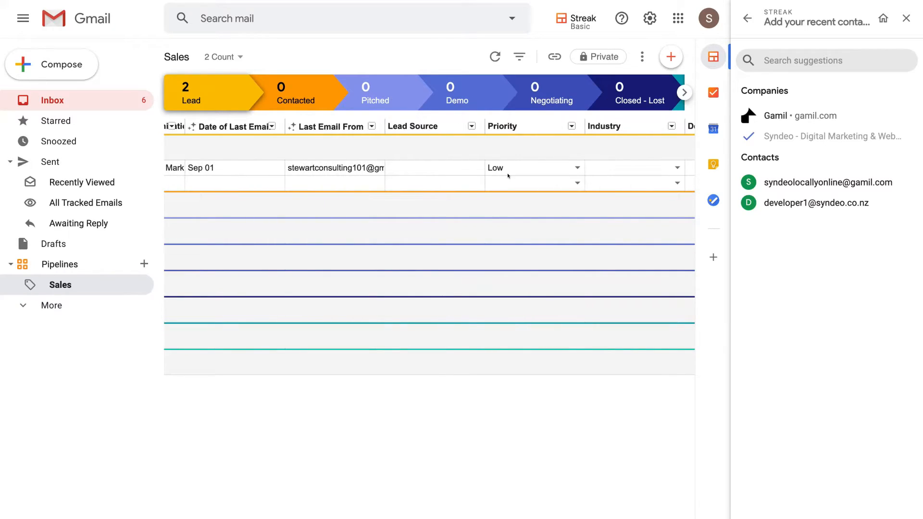
left_click(563, 180)
left_click(577, 183)
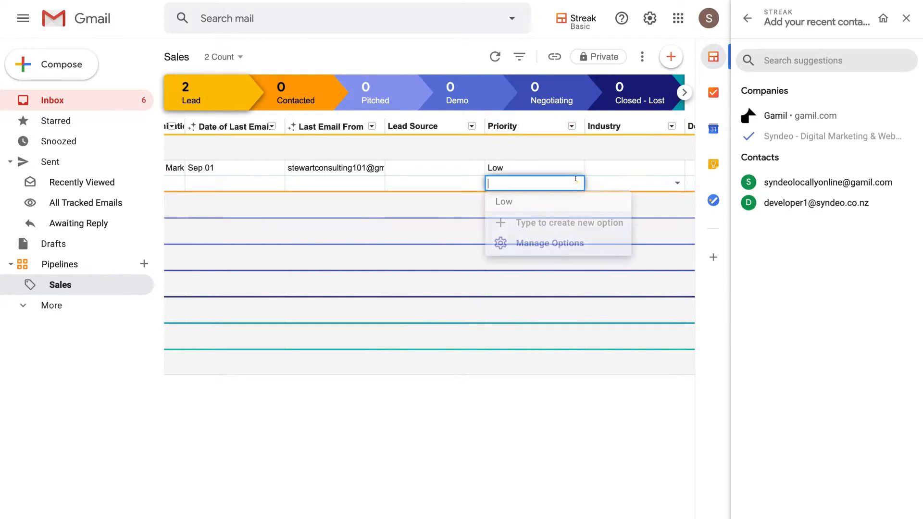
left_click(547, 203)
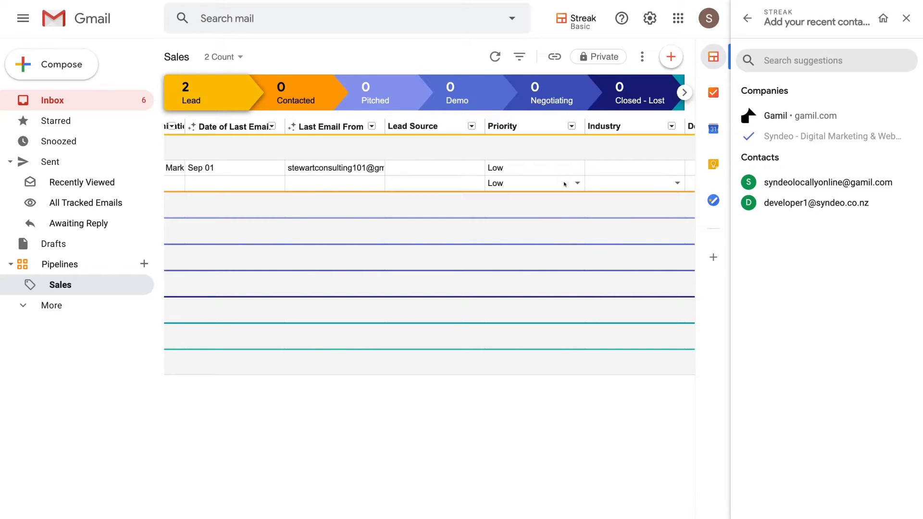
Examine the lead columns from Industry and Deal Size through Close Date, Email Thread Count, Days in Stage and Notes
scroll(565, 183, "right", 5)
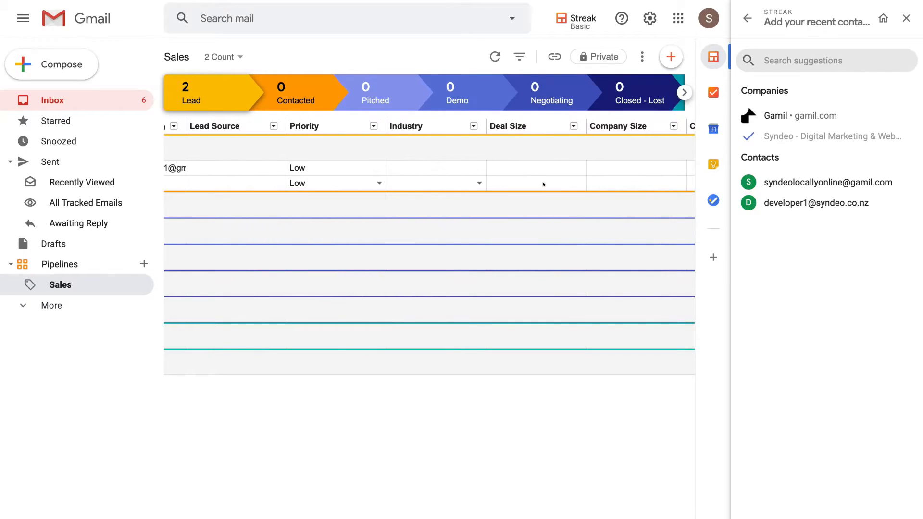
scroll(543, 184, "right", 2)
scroll(571, 180, "right", 5)
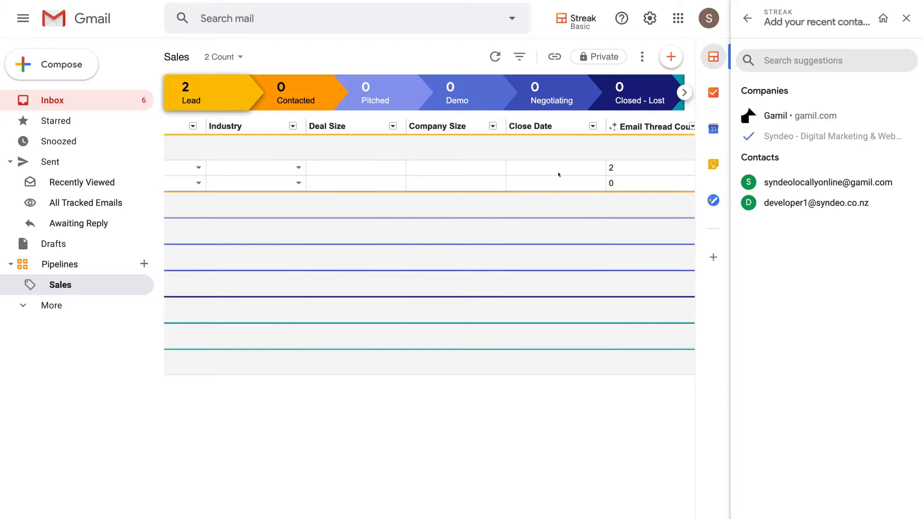
scroll(560, 166, "right", 5)
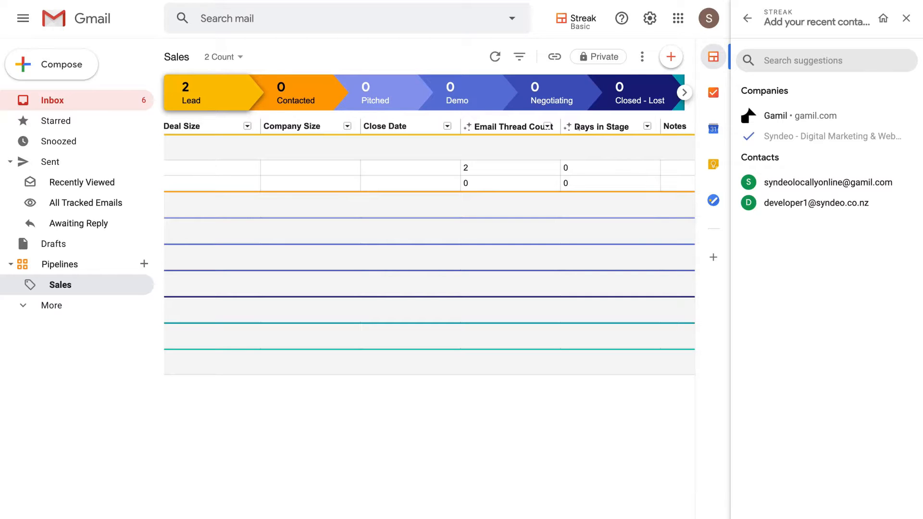
scroll(531, 164, "left", 12)
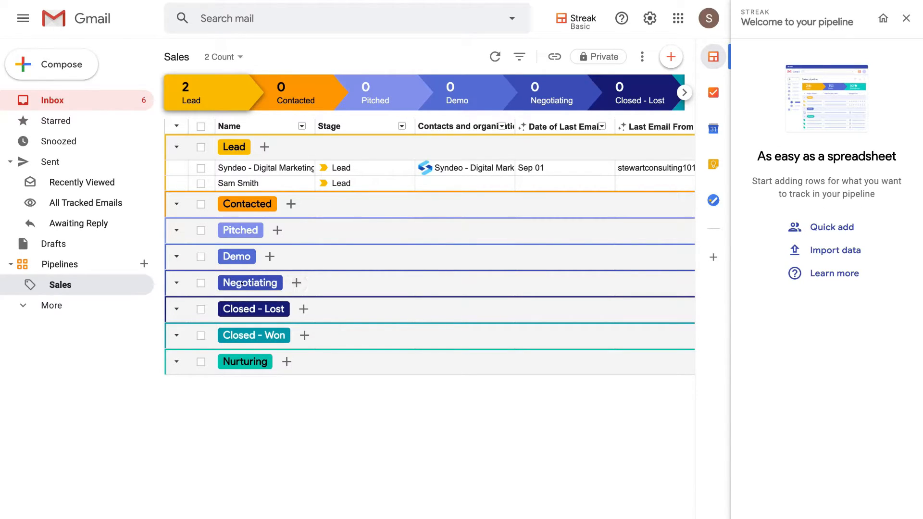
Quick-add the suggested developer contact to the Closed - Won stage of the Sales pipeline
left_click(269, 335)
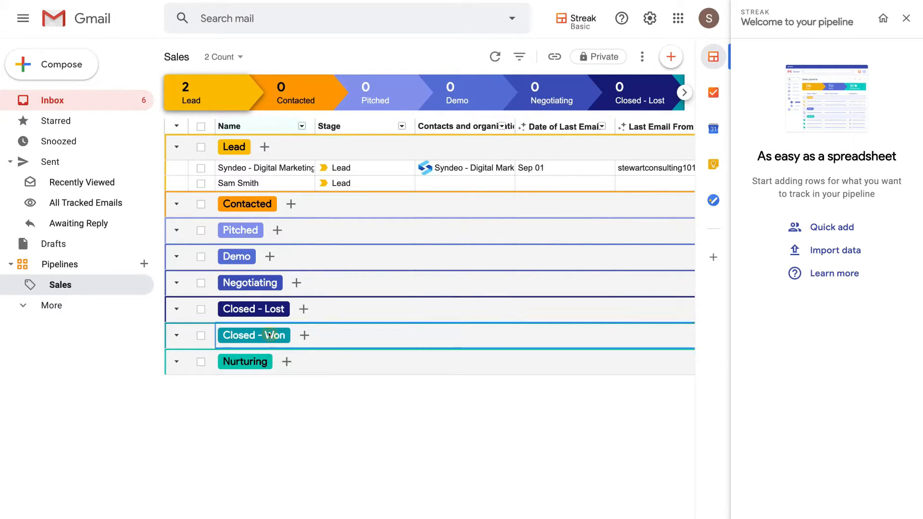
left_click(667, 54)
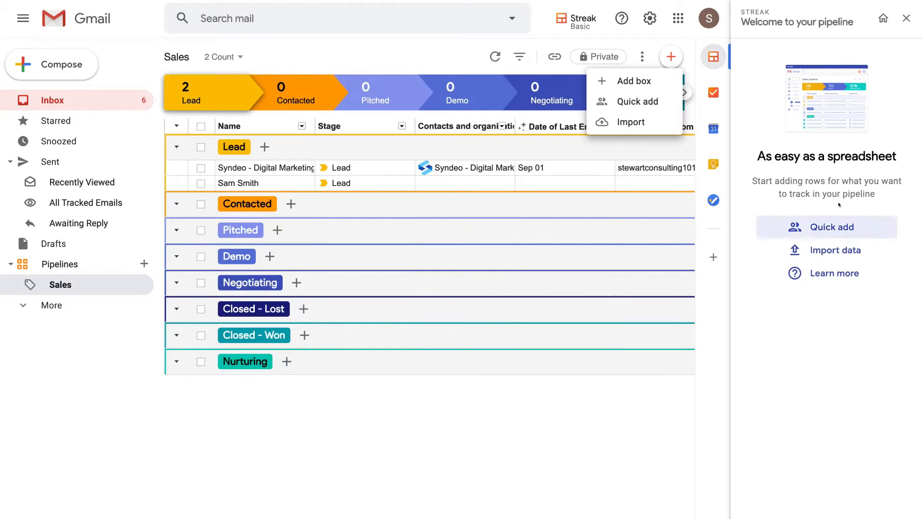
left_click(646, 97)
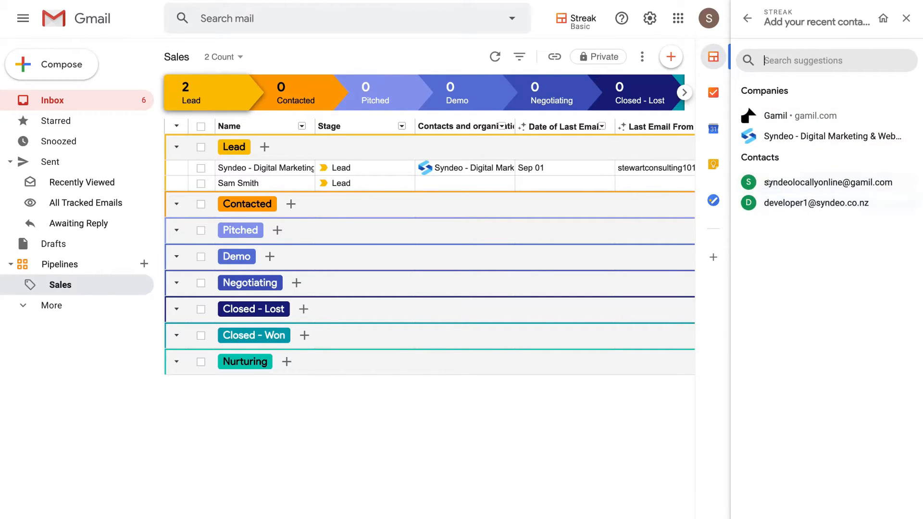
left_click(793, 202)
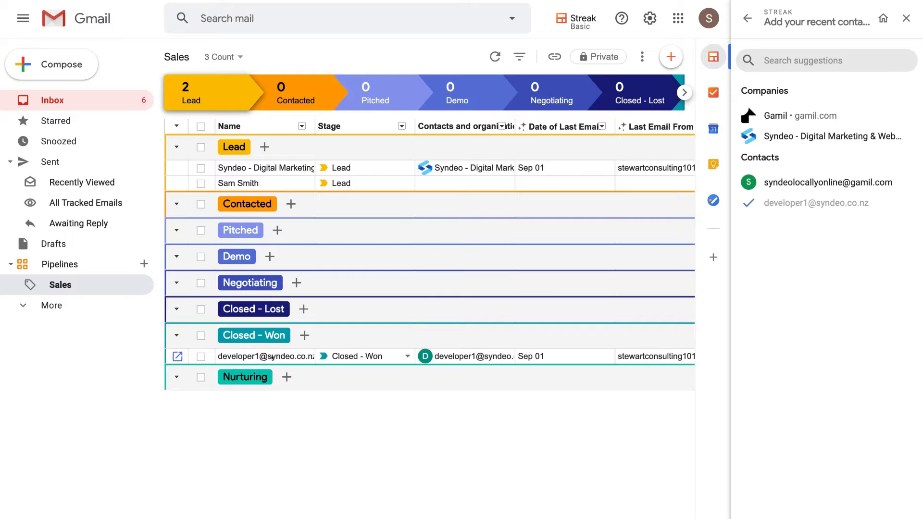
Review the pipeline's columns through Assigned To and close the recent contacts side panel
scroll(273, 357, "right", 3)
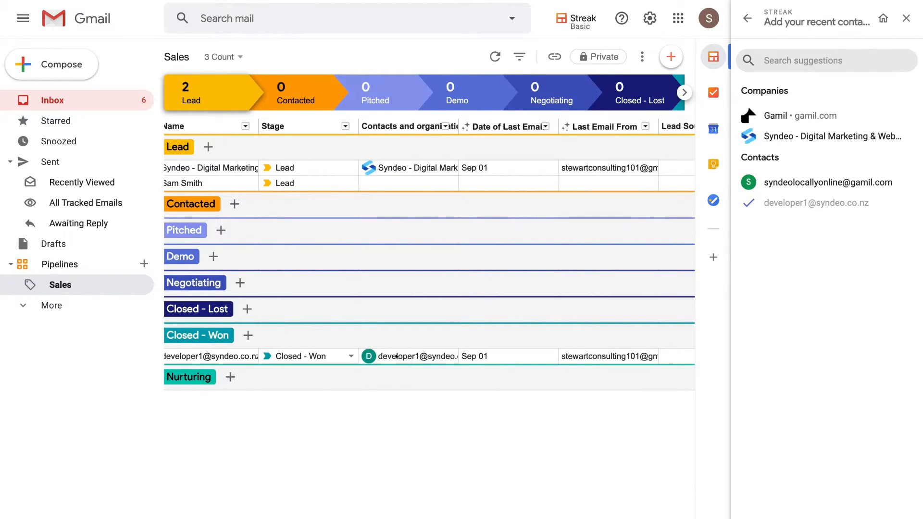
scroll(414, 355, "right", 10)
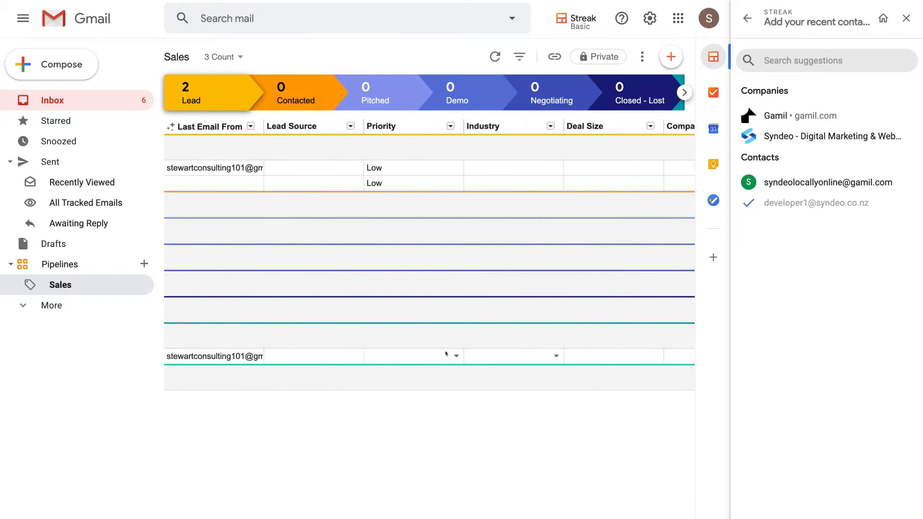
scroll(446, 353, "left", 10)
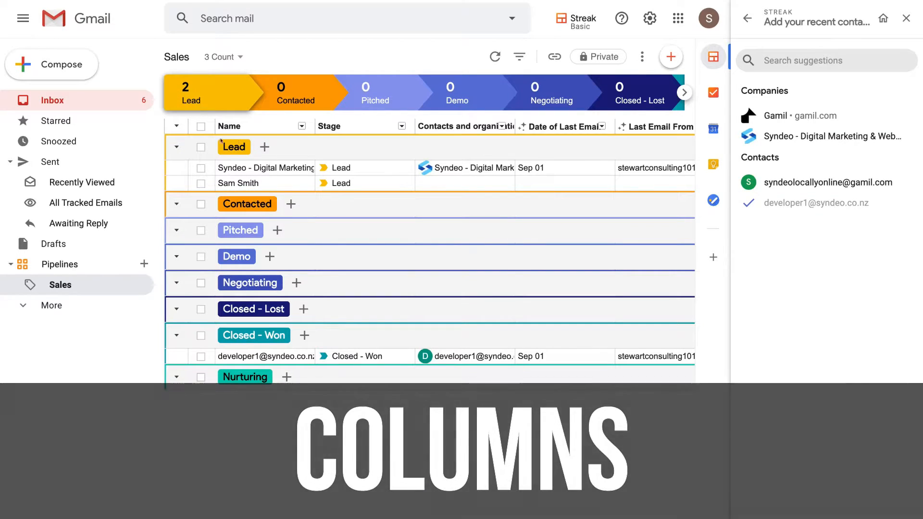
left_click(299, 168)
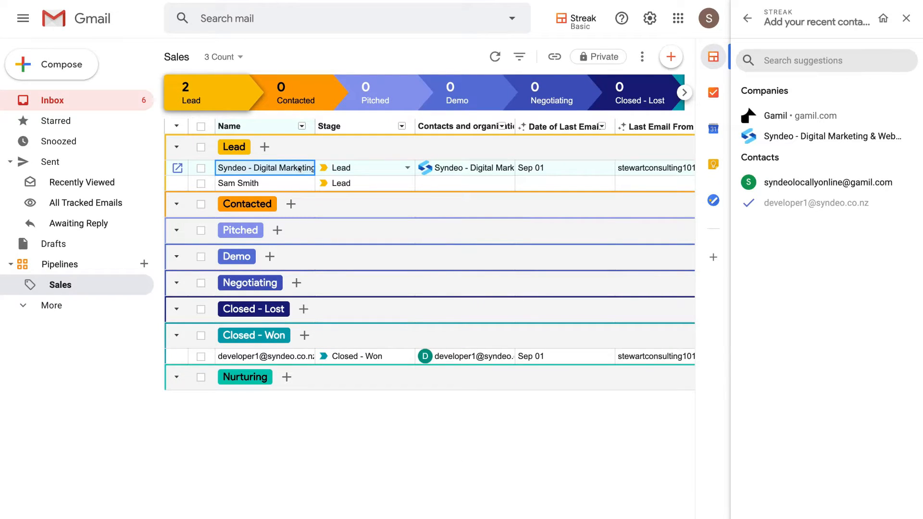
scroll(299, 168, "right", 10)
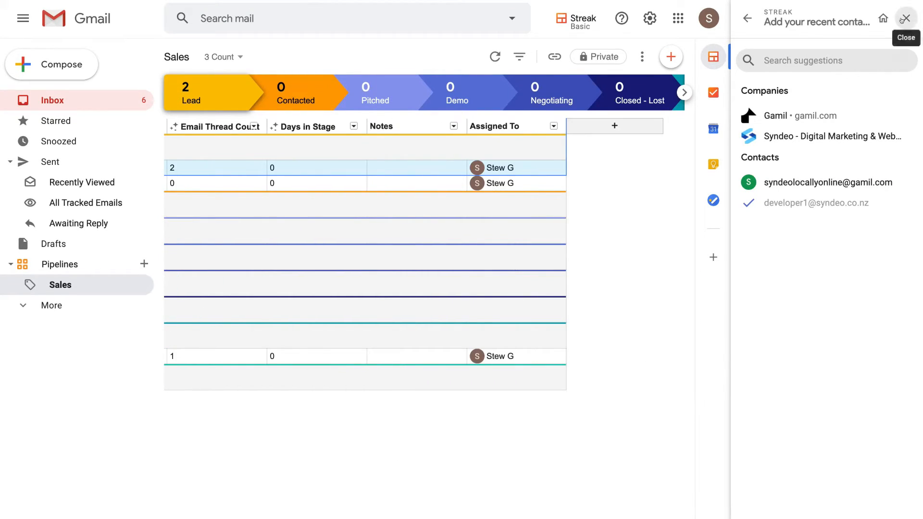
left_click(906, 18)
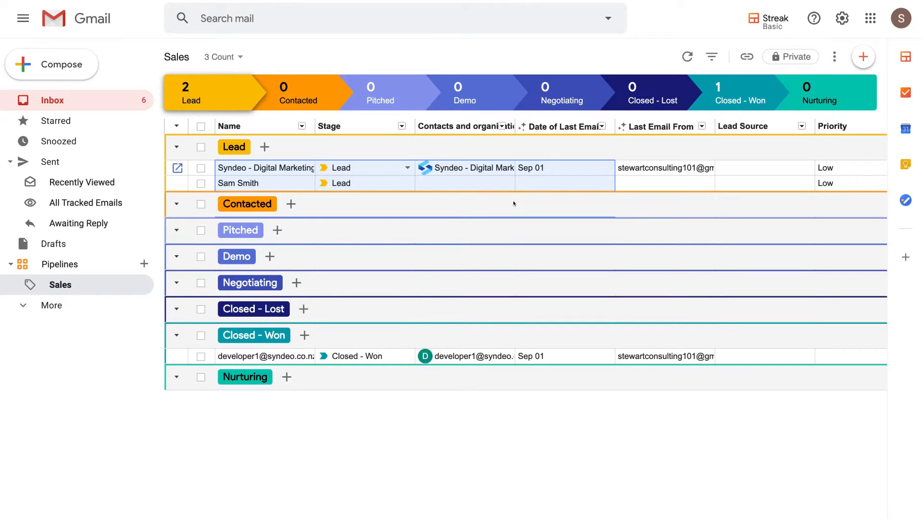
Add the Mailchimp weekly account summary email from the inbox to the Sales pipeline as a new box
left_click(83, 104)
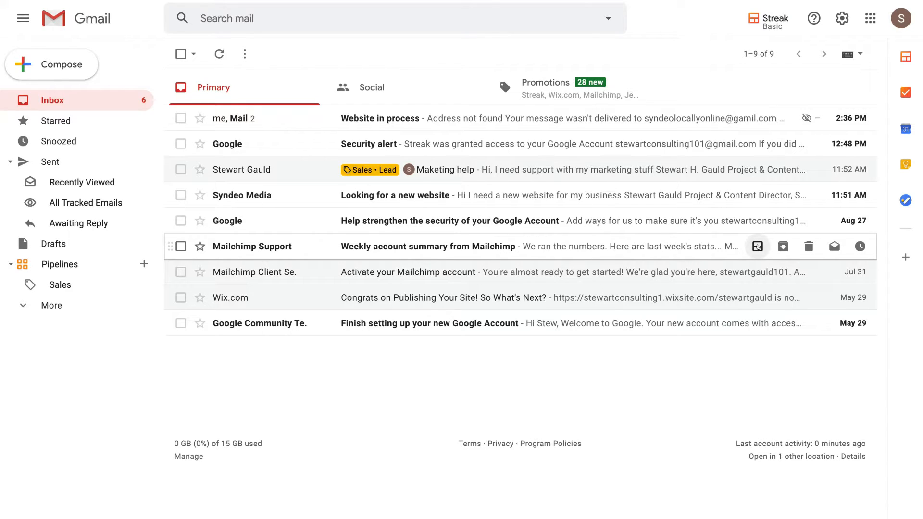
left_click(757, 248)
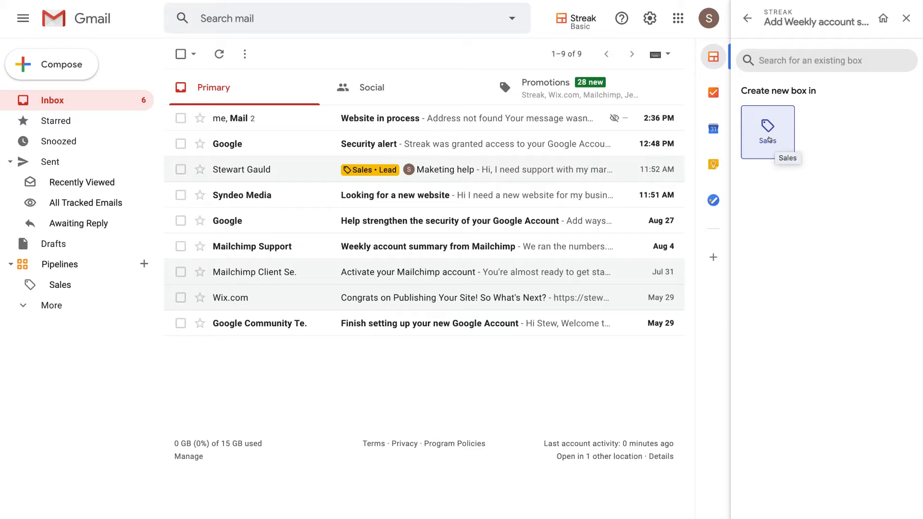
left_click(769, 139)
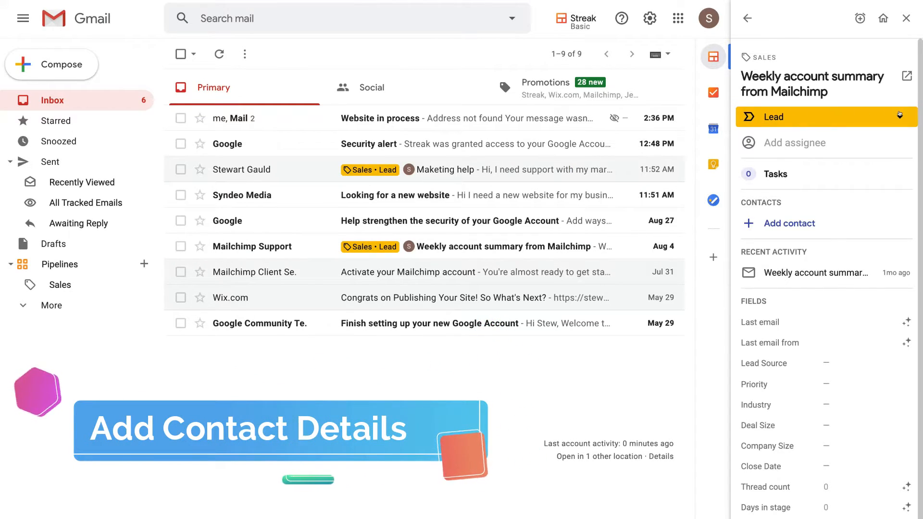
Set the new Mailchimp box's stage to Contacted and check its assignee selection
scroll(878, 258, "down", 1)
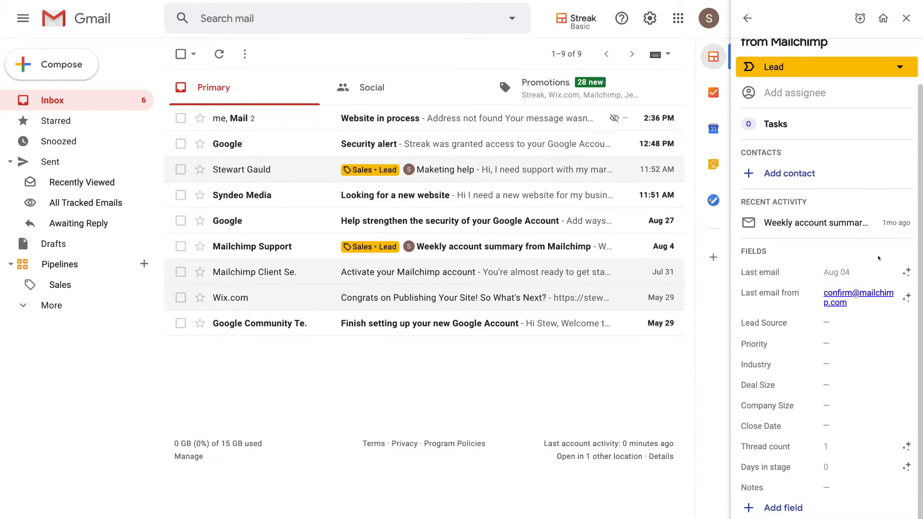
scroll(878, 258, "up", 1)
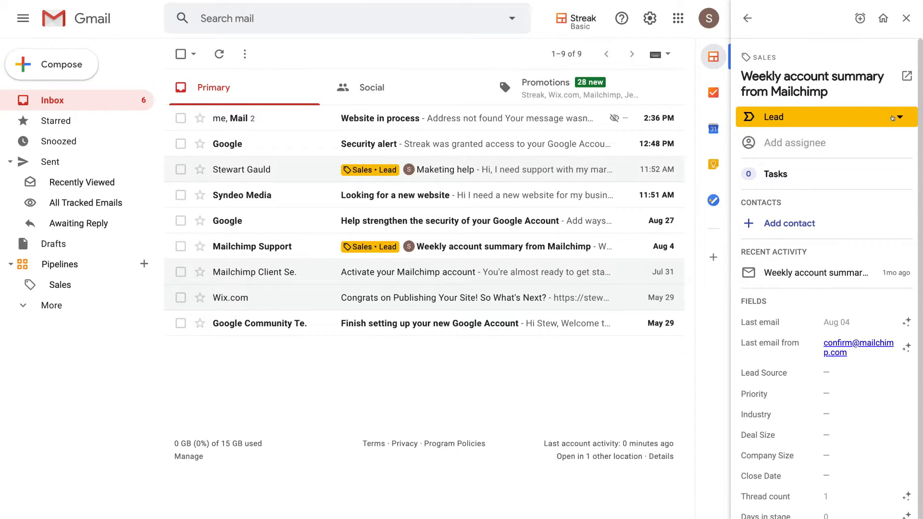
left_click(891, 120)
left_click(841, 161)
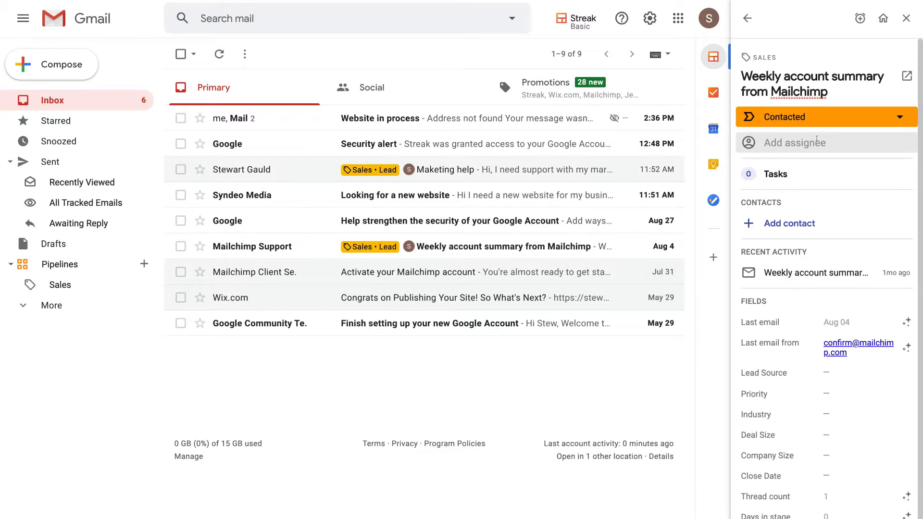
left_click(815, 140)
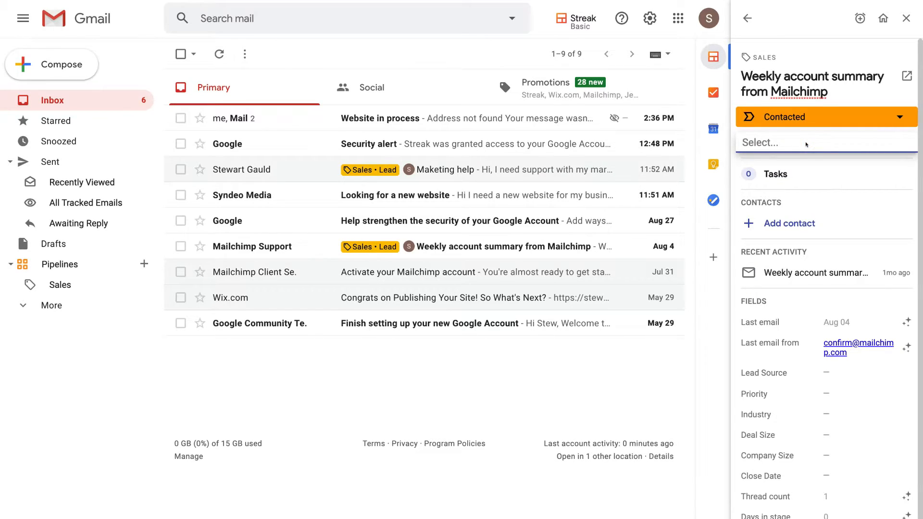
left_click(811, 162)
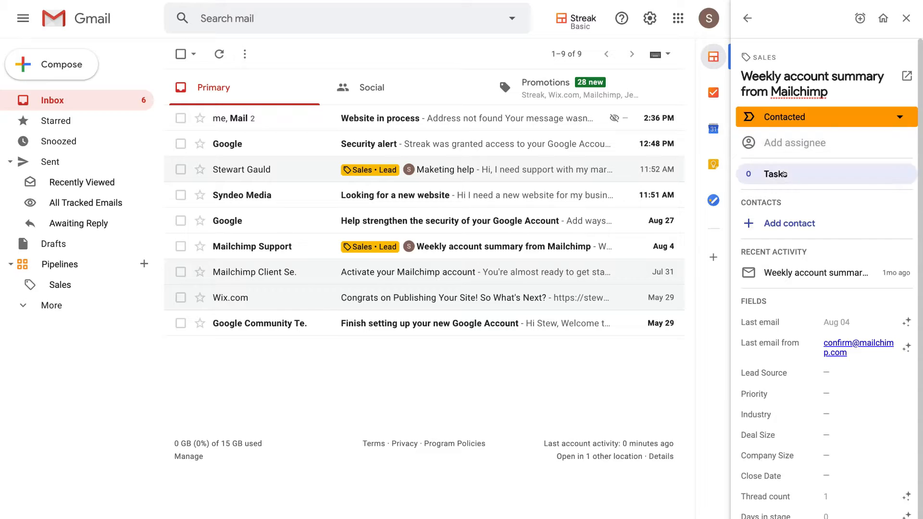
Create a "referral" option as the Mailchimp box's Lead Source
scroll(811, 195, "down", 1)
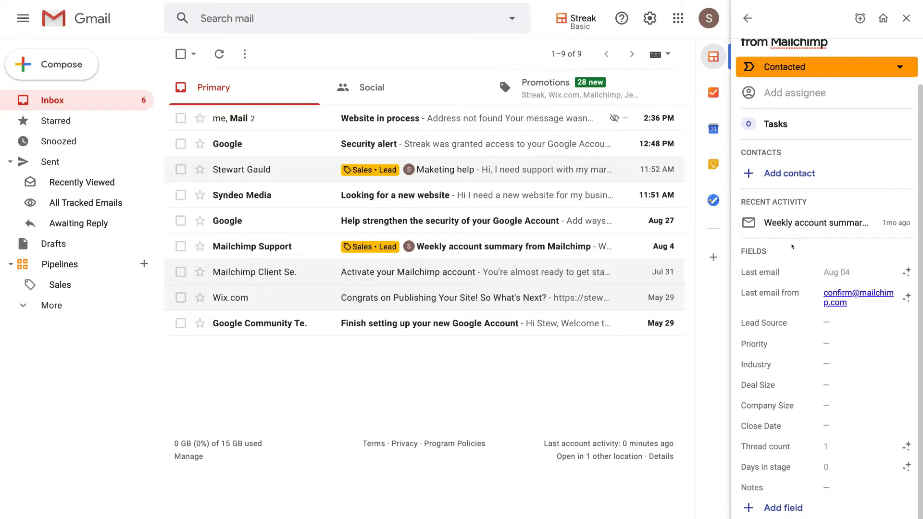
left_click(823, 322)
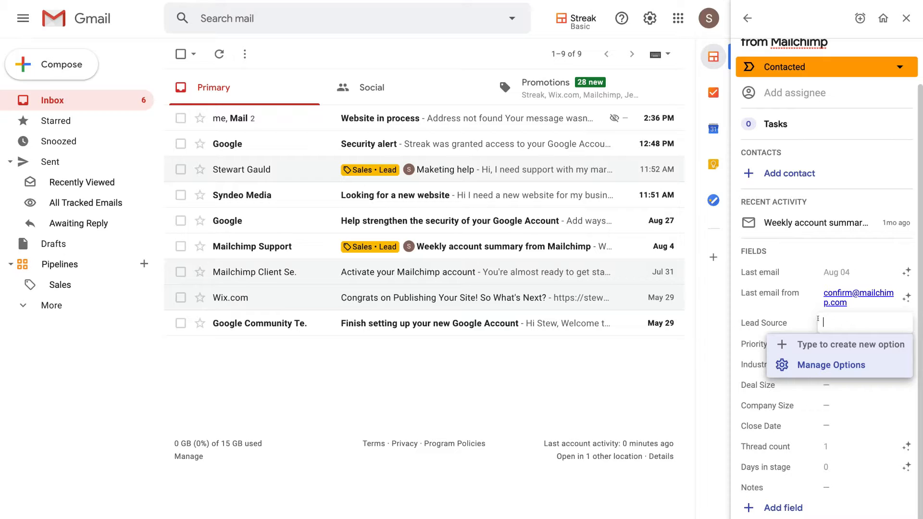
type("referral")
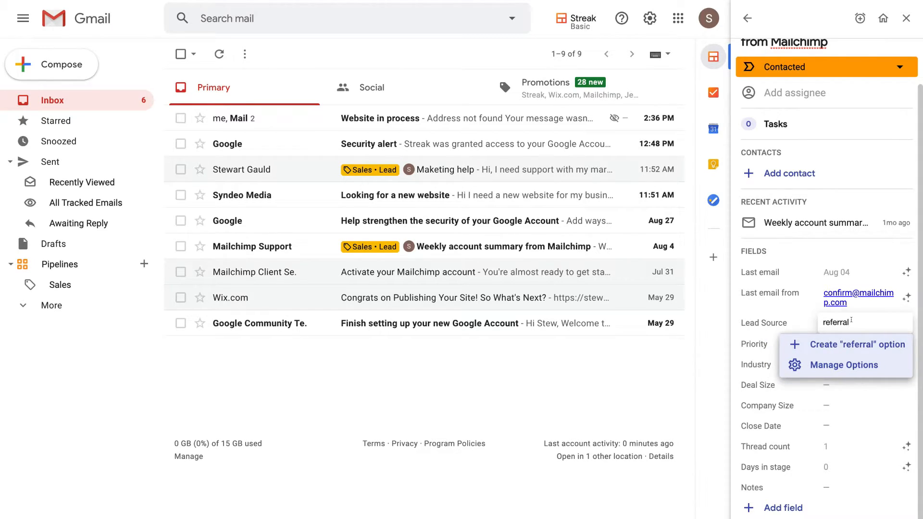
key("Return")
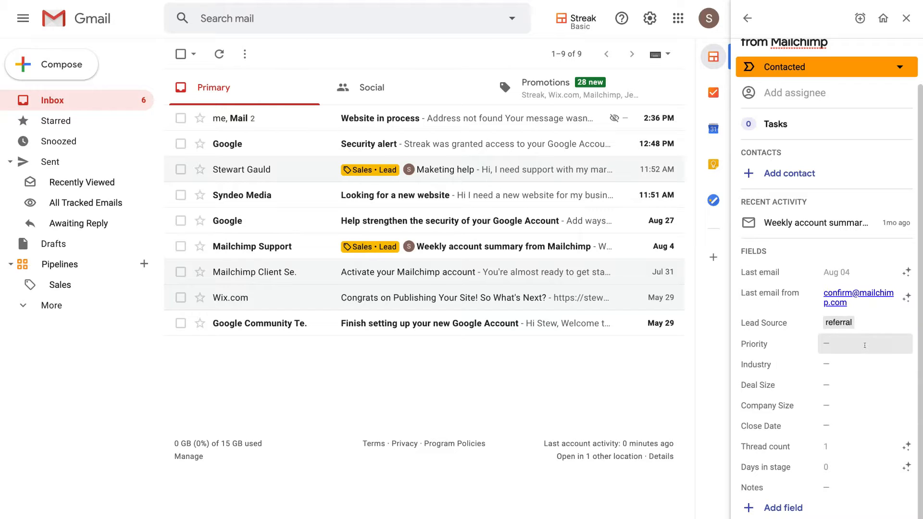
Set the Mailchimp box's Priority to a newly created "High" option
left_click(865, 345)
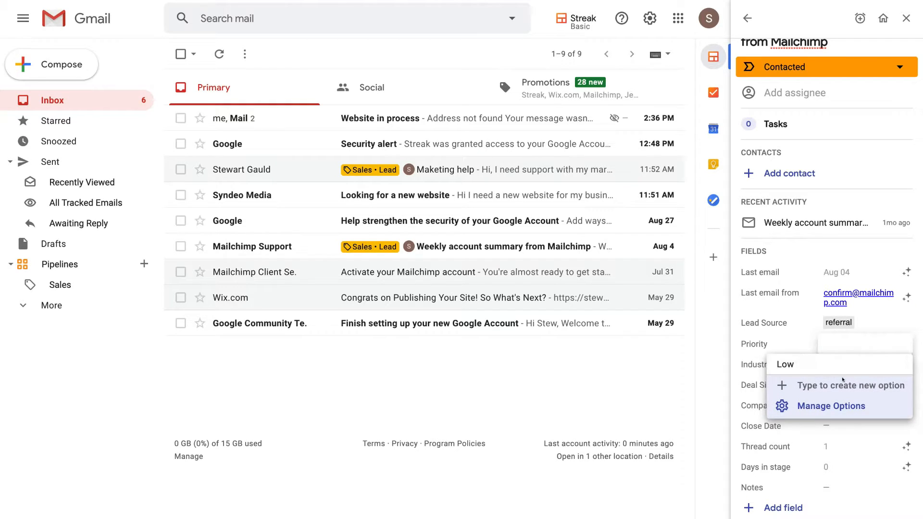
type("High")
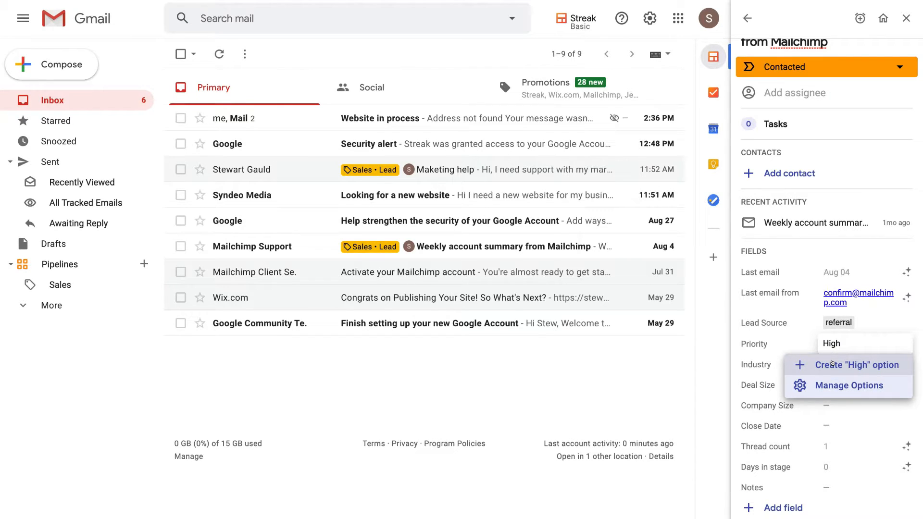
left_click(831, 364)
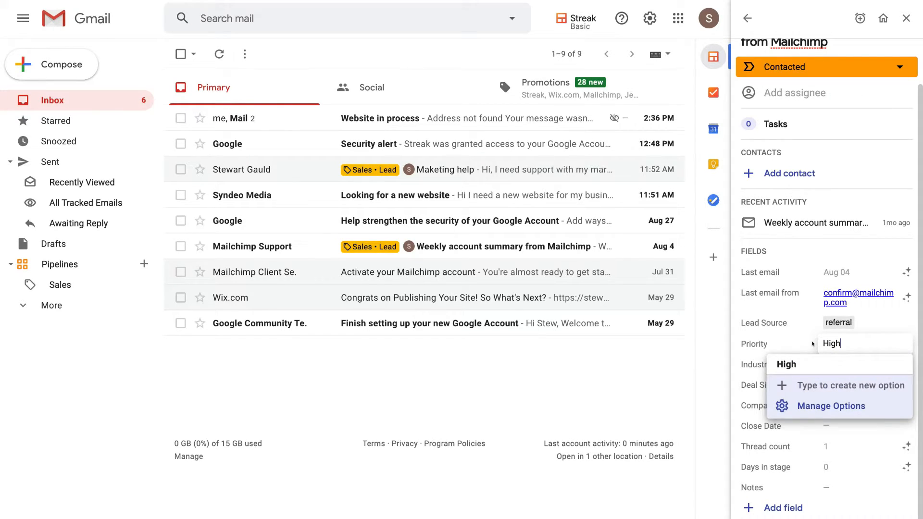
left_click(812, 343)
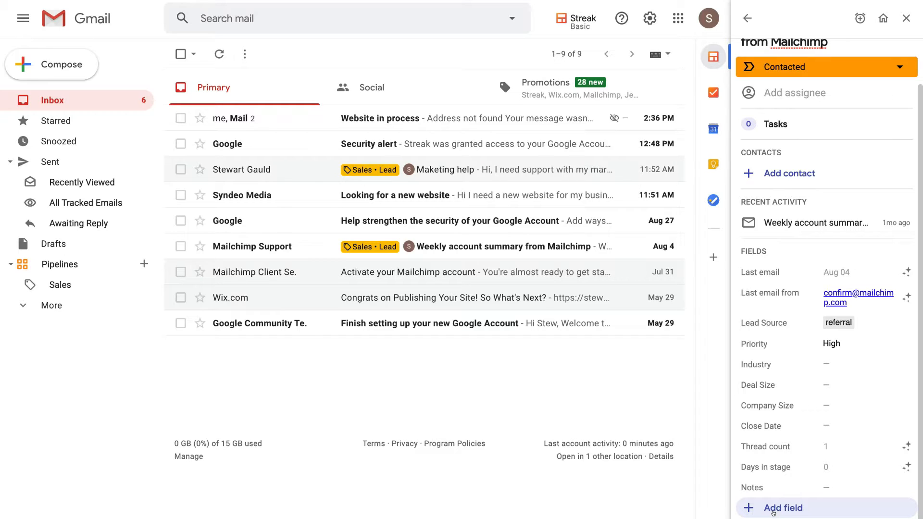
Open the full Mailchimp box and review its Emails, Files, Comments and Tasks
scroll(904, 92, "up", 2)
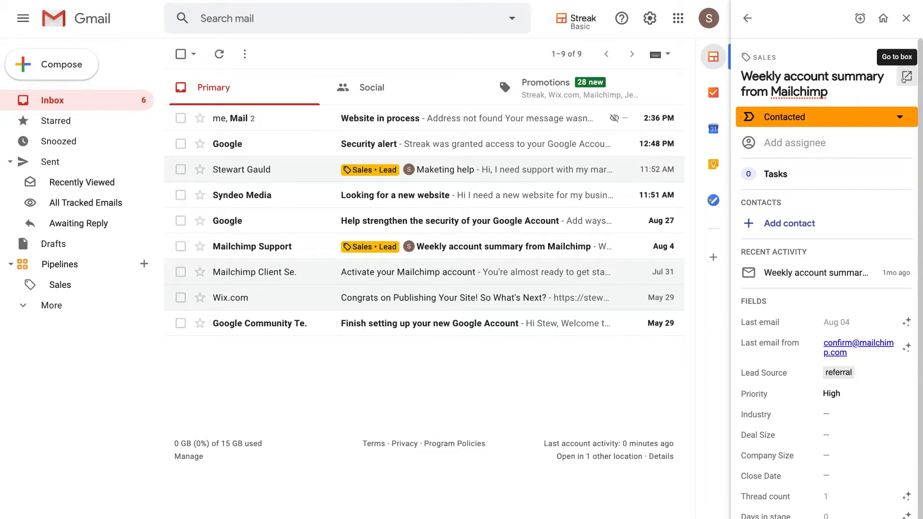
left_click(905, 77)
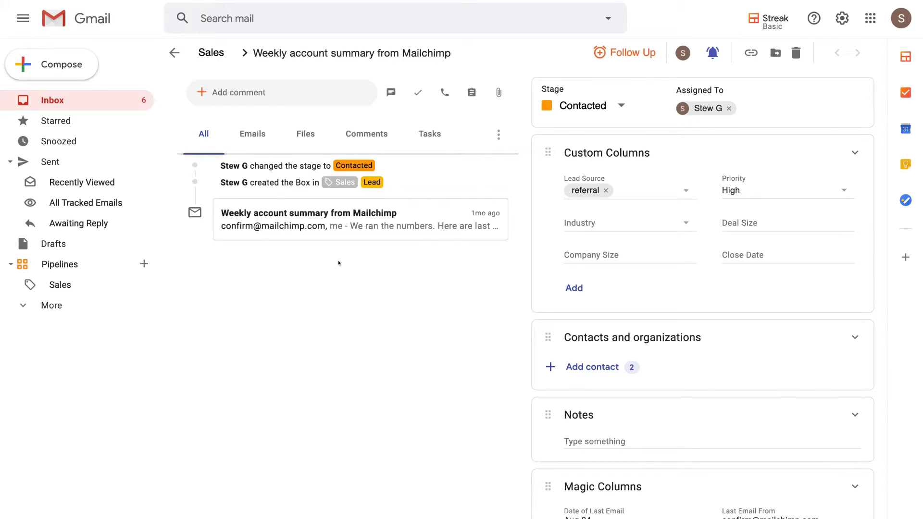
left_click(253, 134)
left_click(304, 133)
left_click(371, 132)
left_click(429, 131)
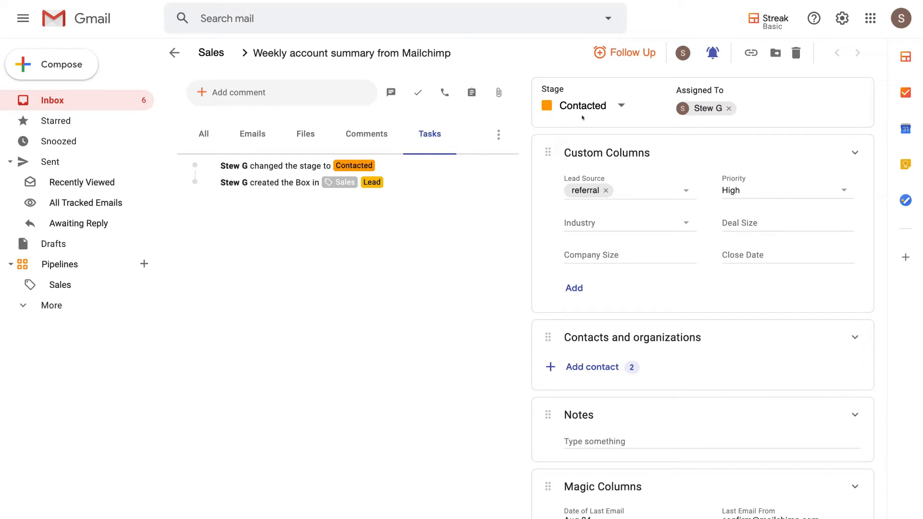
Review the Mailchimp box's stage choices, custom columns, contacts, notes, magic columns and linked boxes
left_click(616, 99)
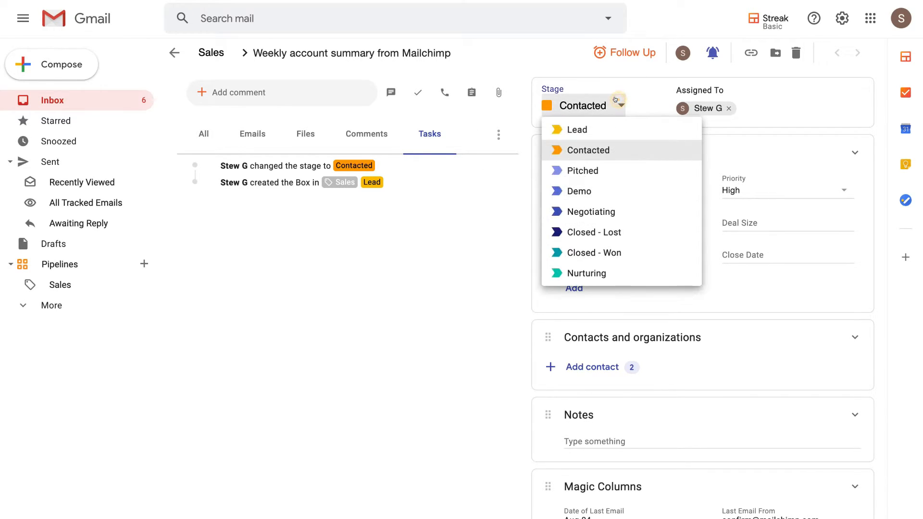
left_click(638, 111)
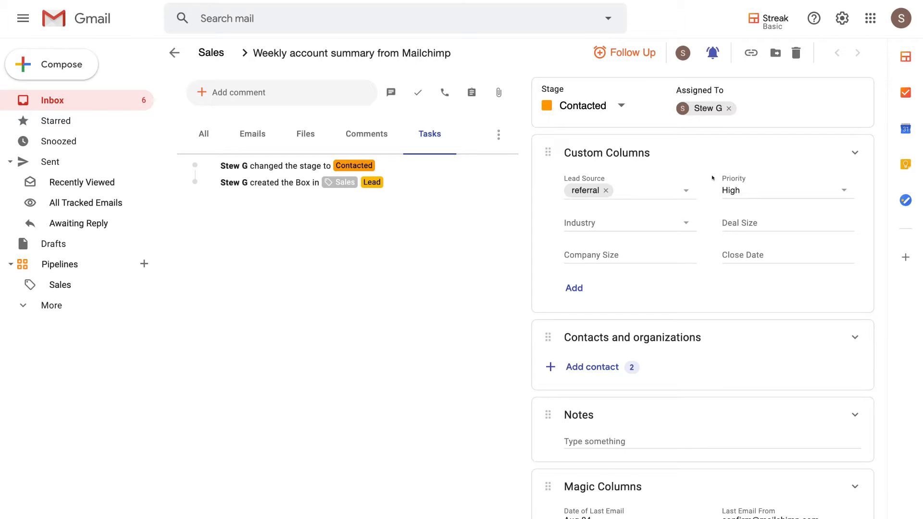
scroll(712, 178, "down", 3)
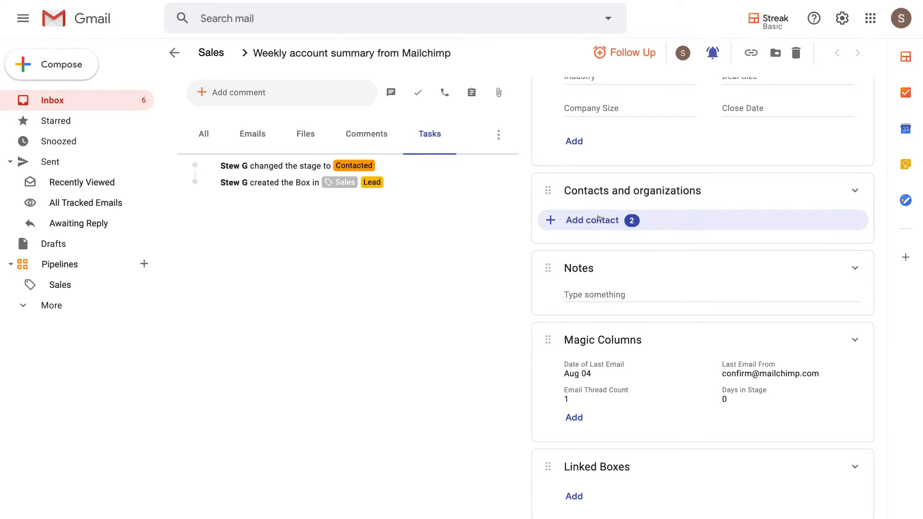
scroll(611, 284, "down", 1)
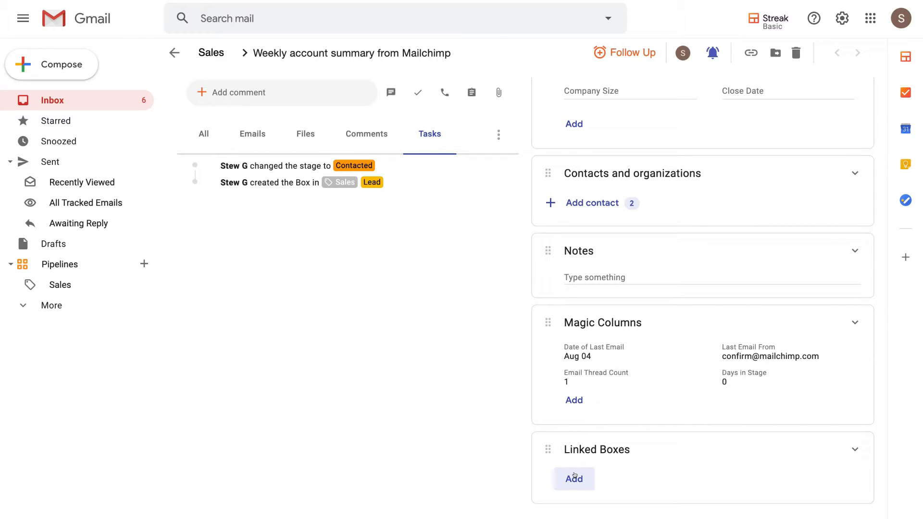
scroll(648, 468, "up", 3)
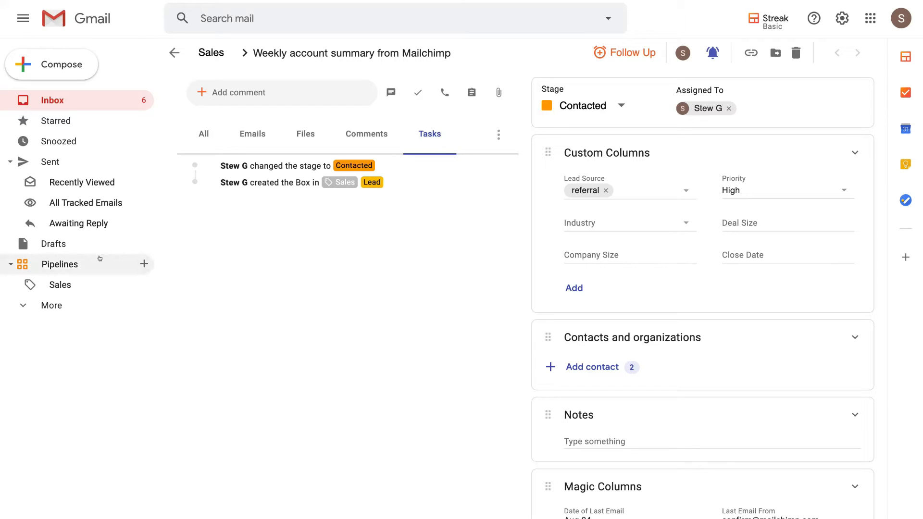
Return to the Sales pipeline and move the second lead, listed below Syndeo, to the Nurturing stage
left_click(65, 284)
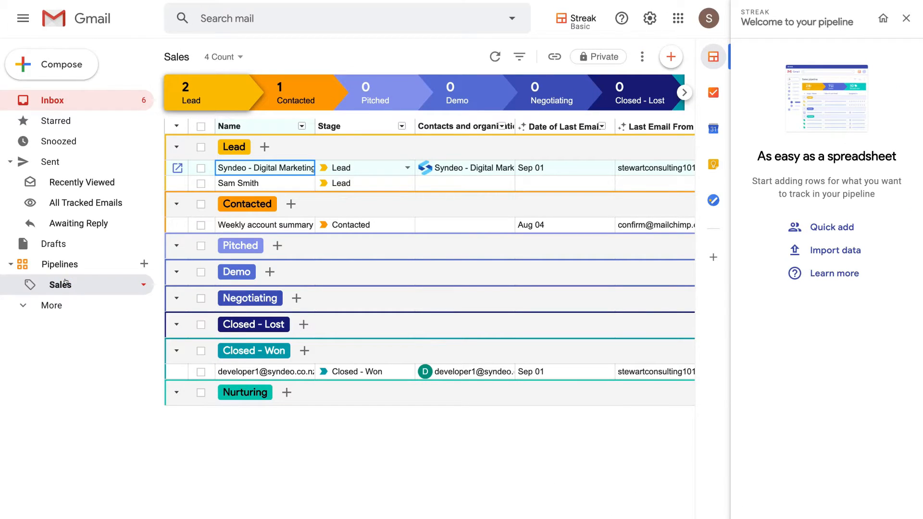
left_click(905, 19)
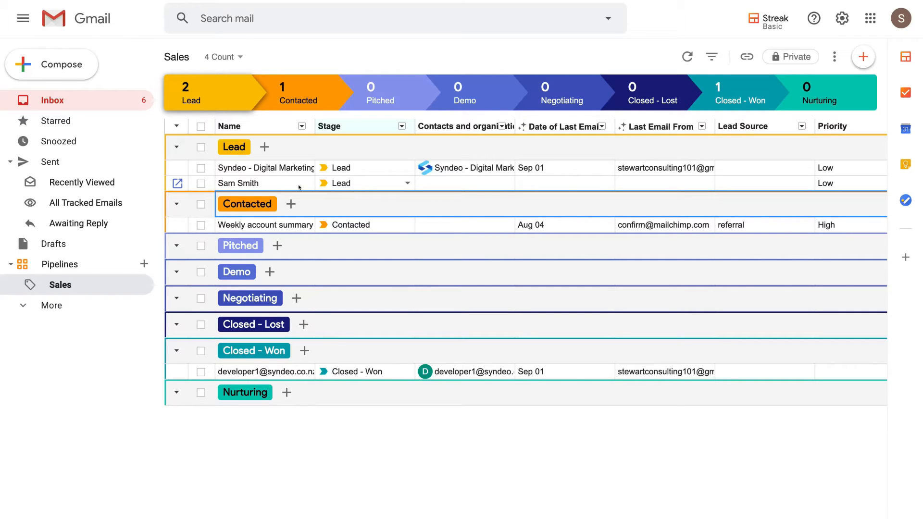
left_click(405, 184)
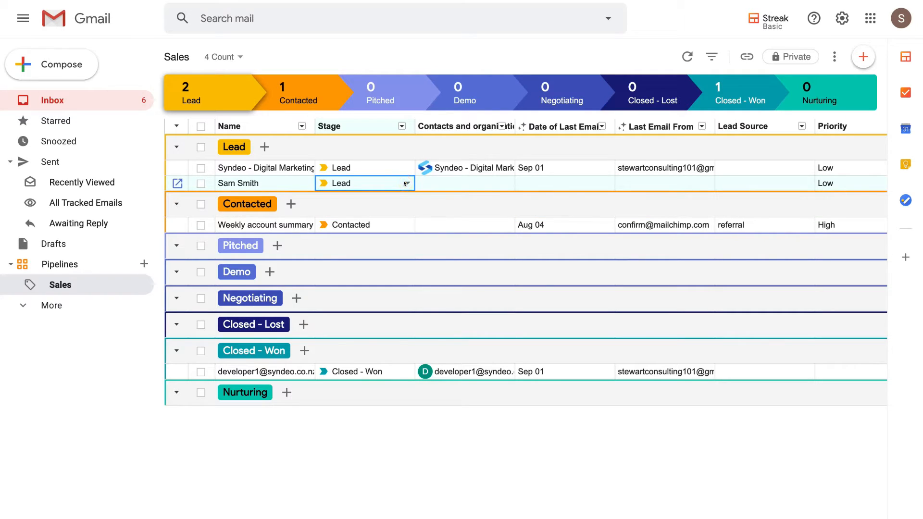
left_click(400, 184)
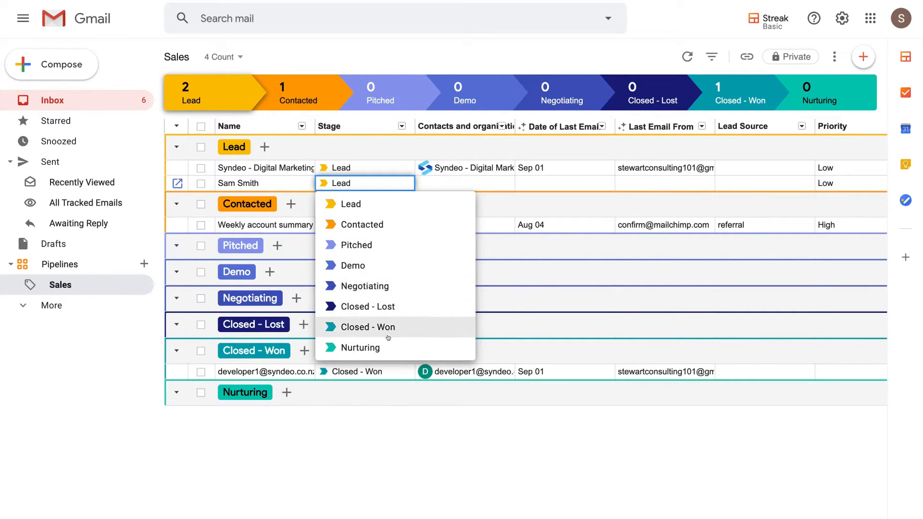
left_click(400, 347)
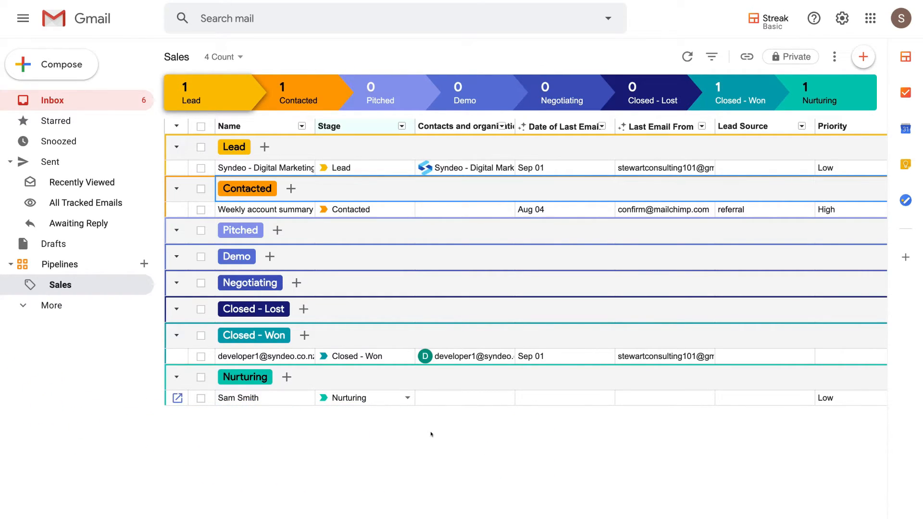
Compose a new enlarged message to the Syndeo team's email address with the subject "Welcome to our team!"
left_click(77, 71)
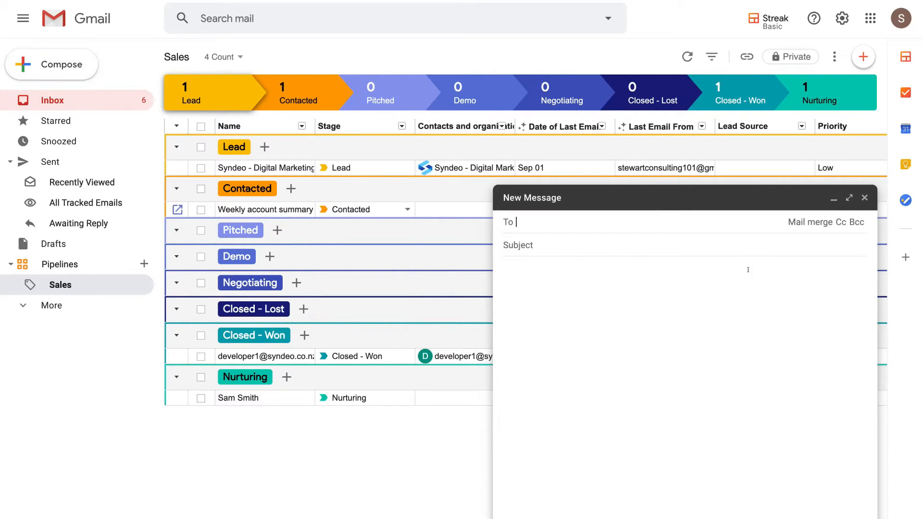
left_click(849, 196)
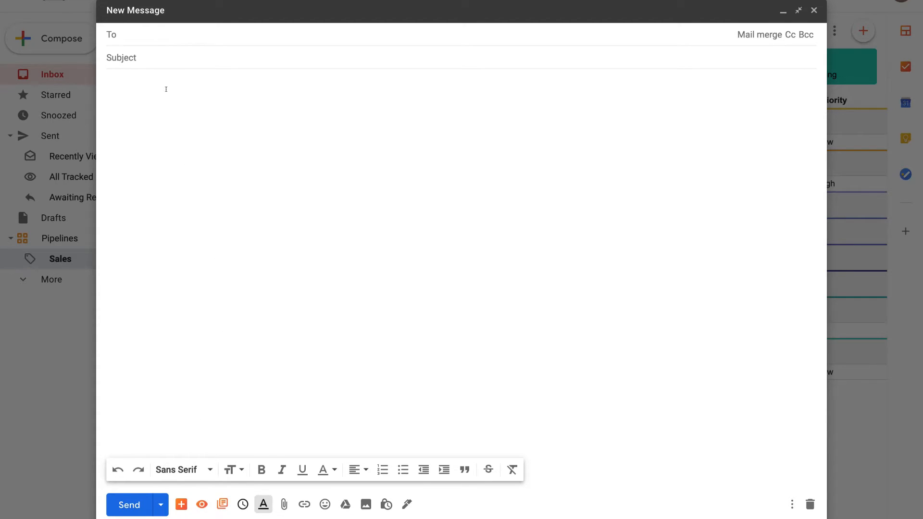
left_click(140, 36)
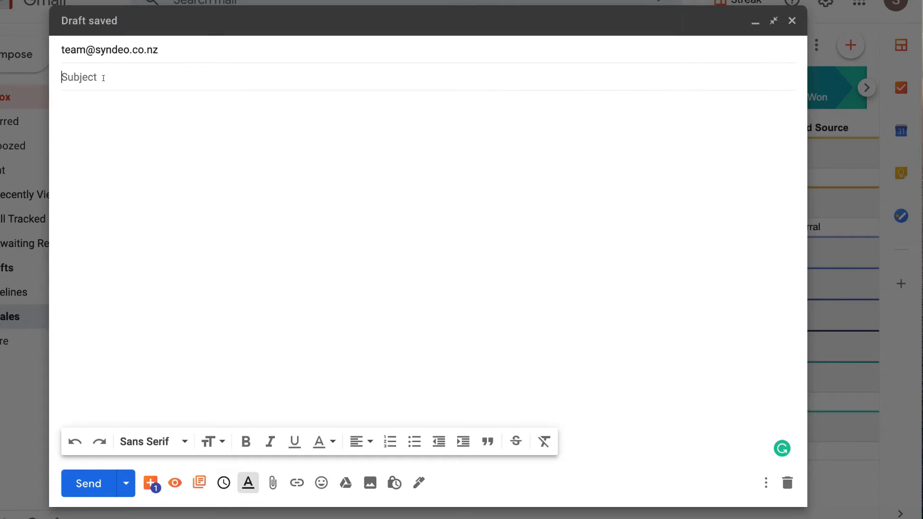
left_click(141, 58)
type("Welcome to our team!")
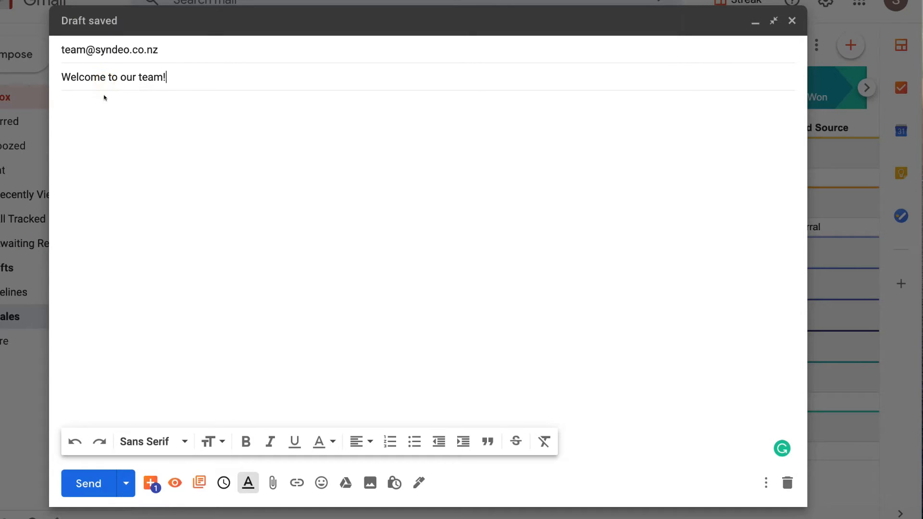
left_click(109, 124)
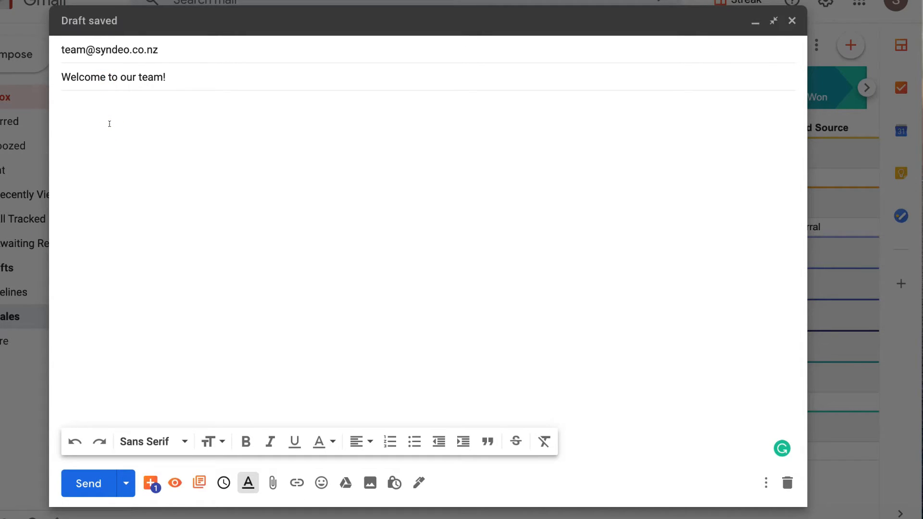
Add all emails with the draft recipient's address to a new box in the Sales pipeline
left_click(143, 482)
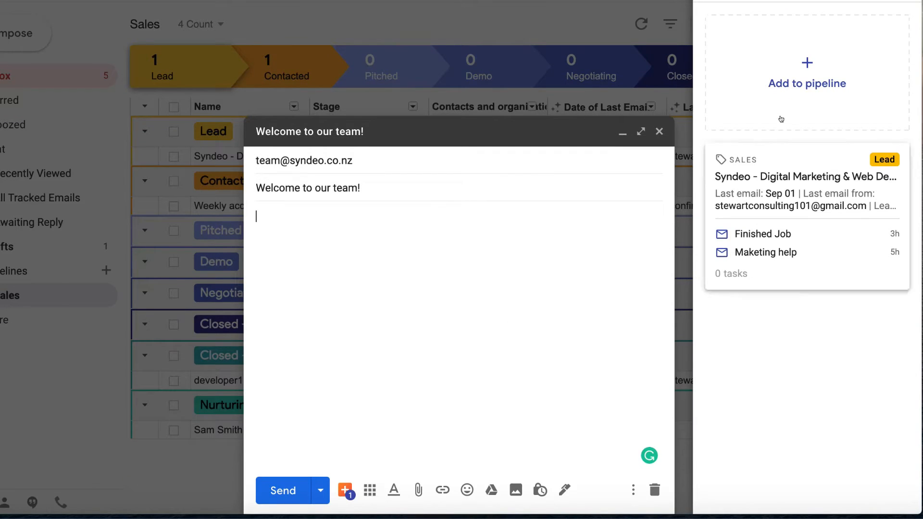
left_click(795, 105)
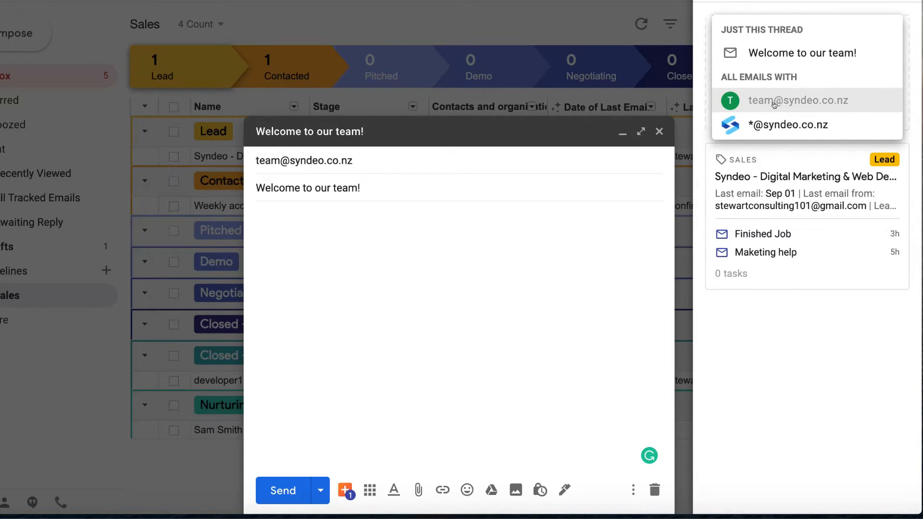
left_click(811, 100)
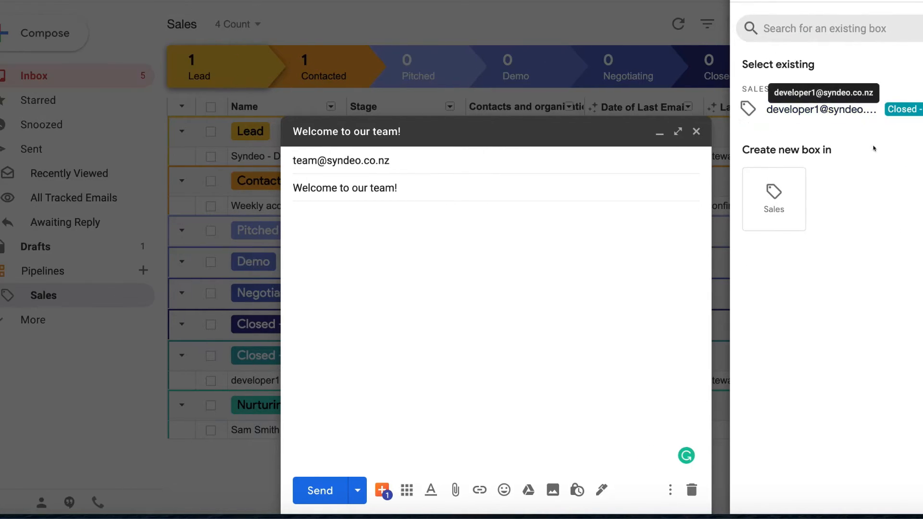
left_click(779, 199)
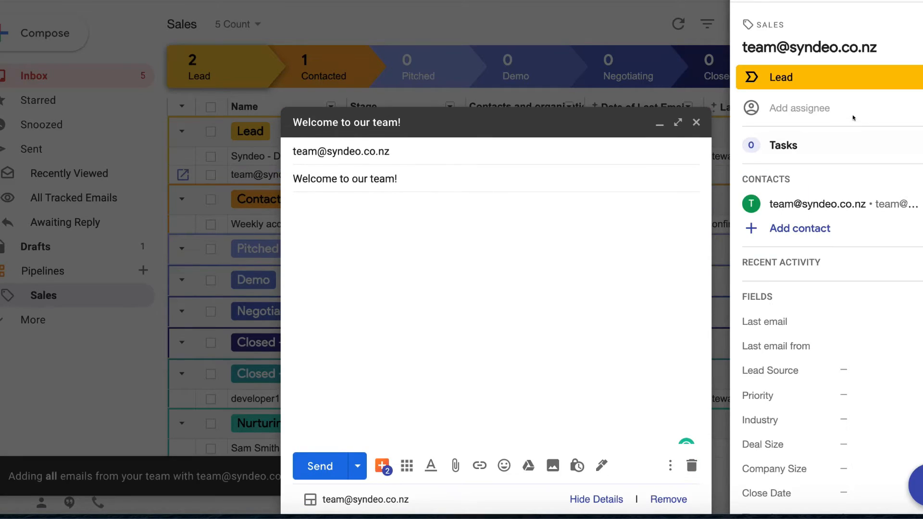
Move the new recipient box to the Closed - Won stage, review its fields and close its details
left_click(794, 84)
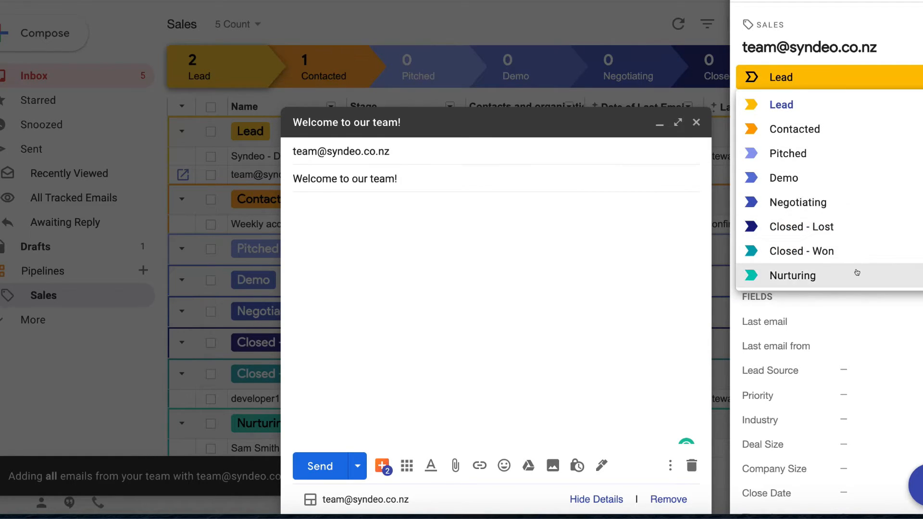
left_click(853, 253)
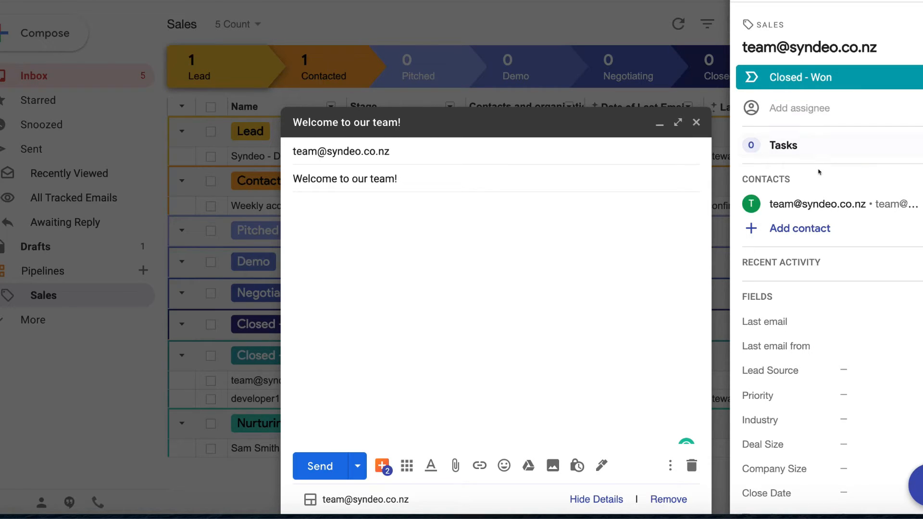
scroll(814, 233, "down", 1)
scroll(816, 233, "down", 3)
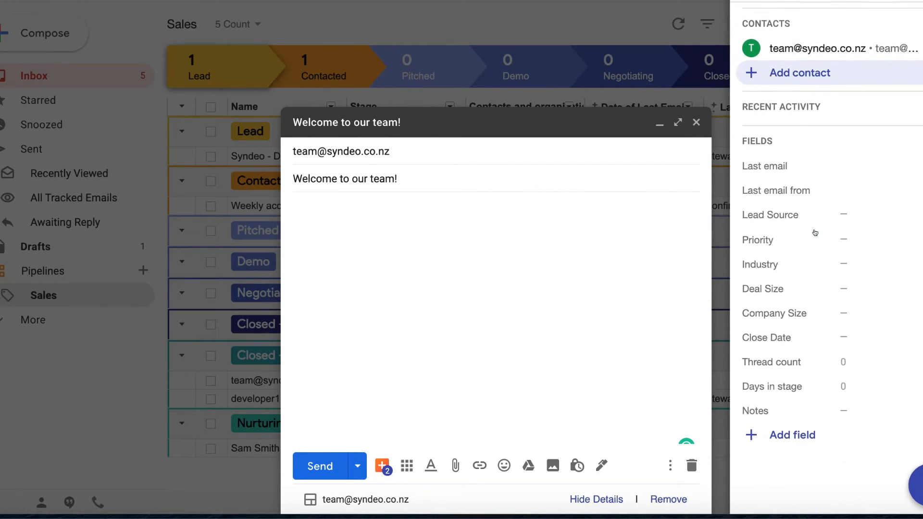
scroll(817, 233, "up", 3)
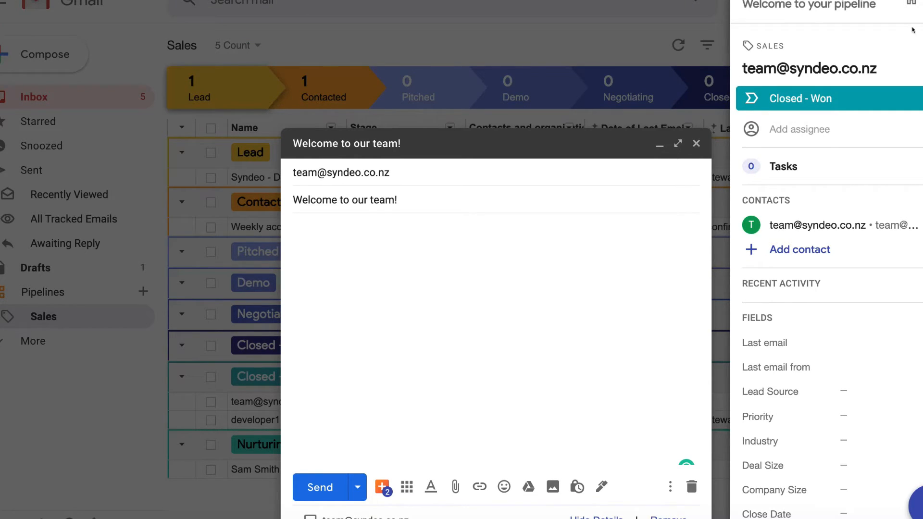
left_click(921, 4)
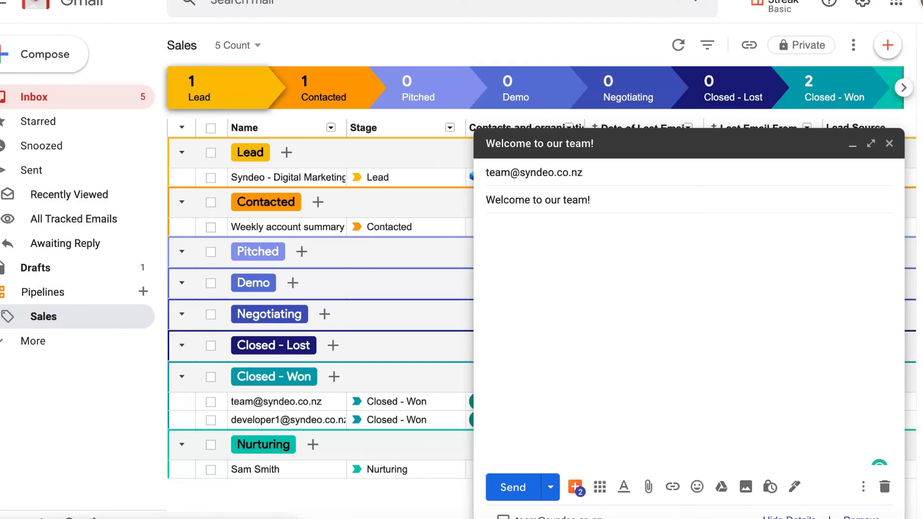
Enlarge the "Welcome to our team!" draft and switch its email tracking off and back on
left_click(869, 146)
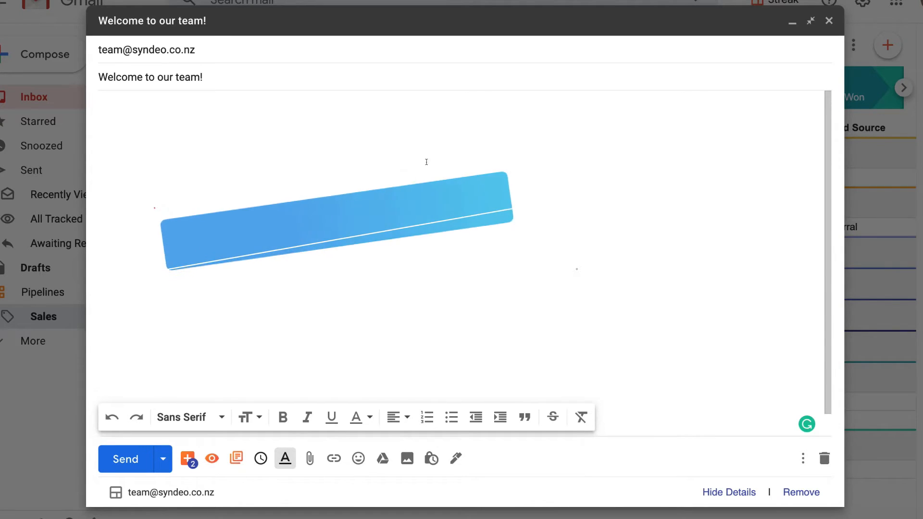
left_click(210, 460)
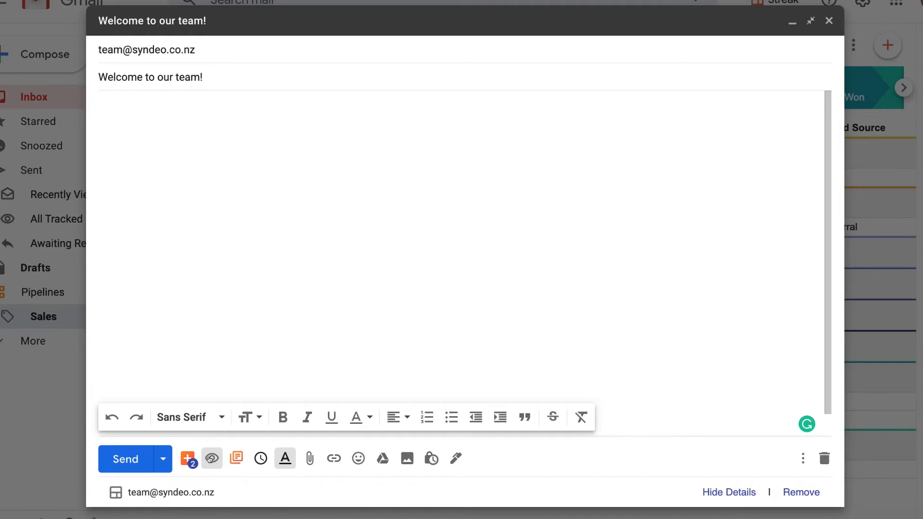
left_click(210, 460)
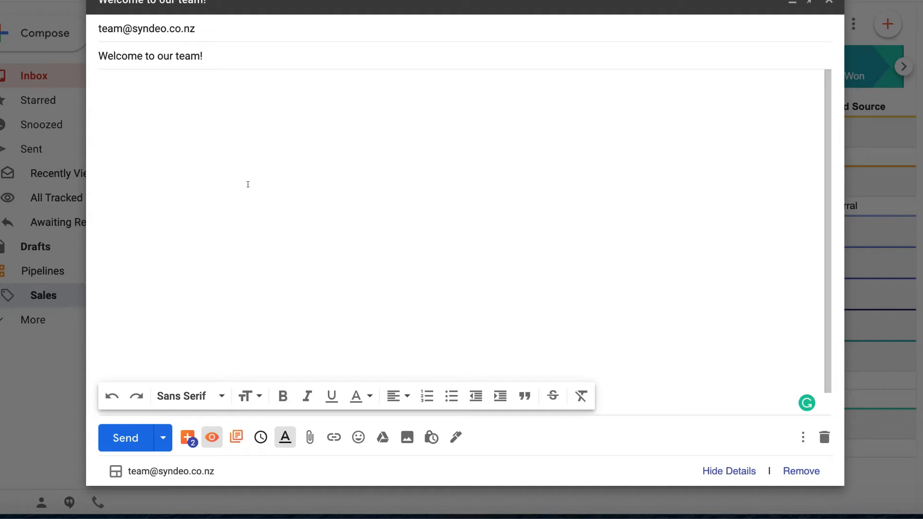
Start a snippet from the draft named "Welcome email" with shortcut code "#w", check its sharing choices and keep it private
left_click(233, 437)
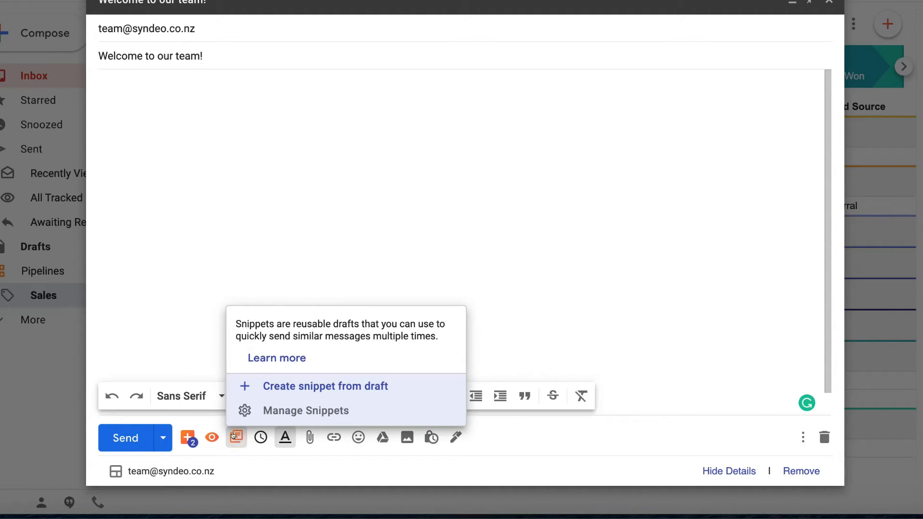
left_click(322, 384)
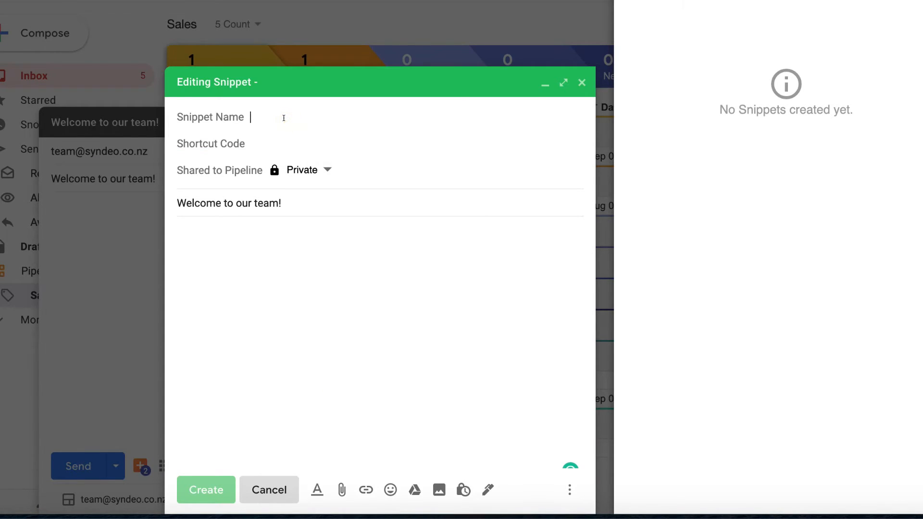
type("Welcome email")
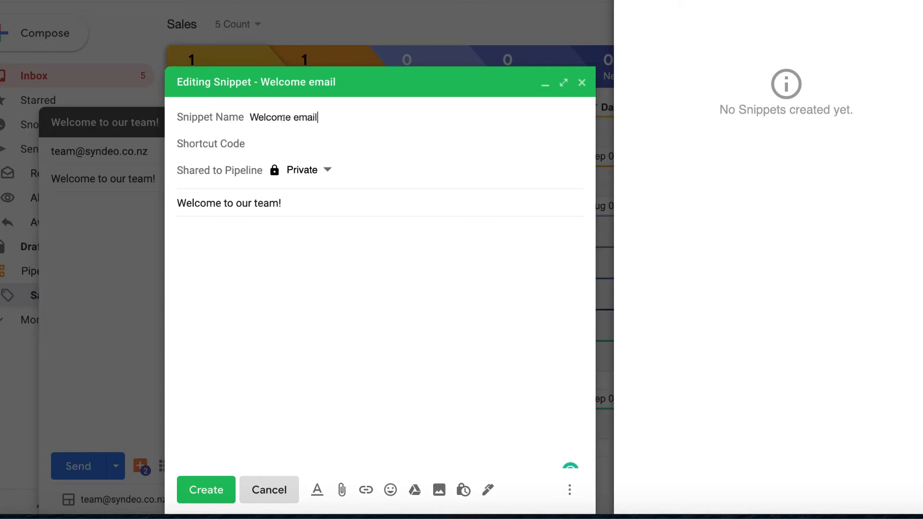
left_click(274, 140)
type("#w")
left_click(271, 169)
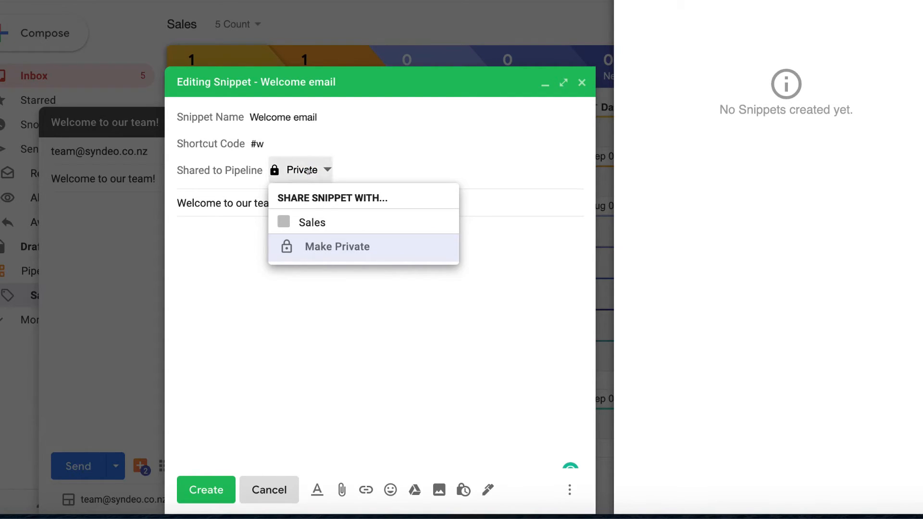
left_click(360, 166)
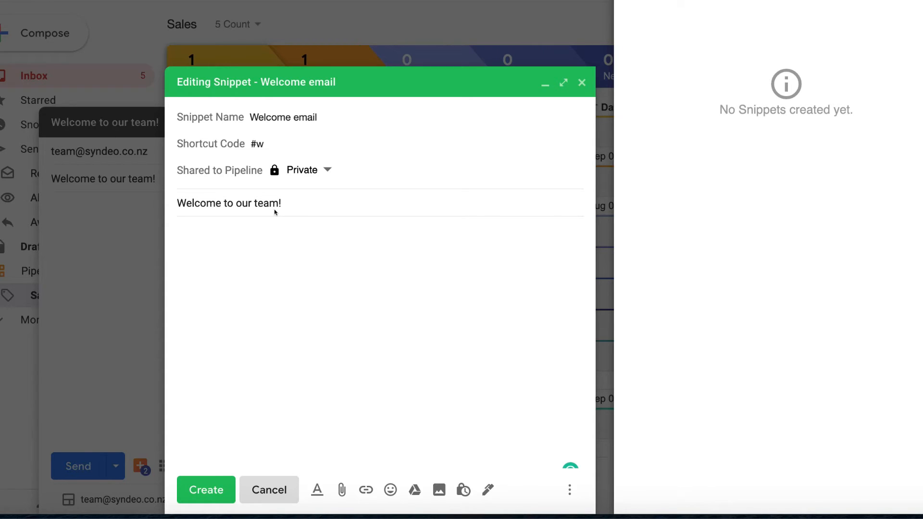
Write the snippet's welcome text, including "Welcome to the team, we are ready to ROCK your world!", with a sign-off and create the snippet
left_click(274, 229)
type("Hi,")
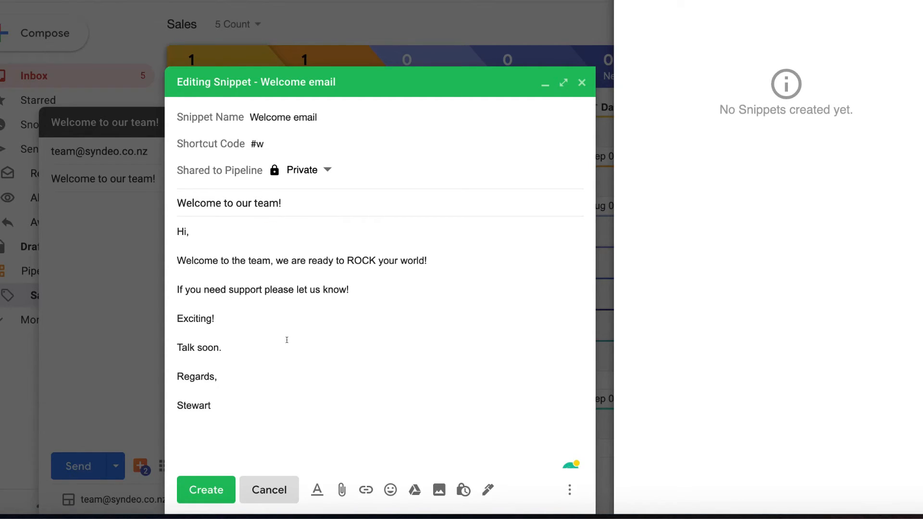
left_click_drag(239, 400, 175, 231)
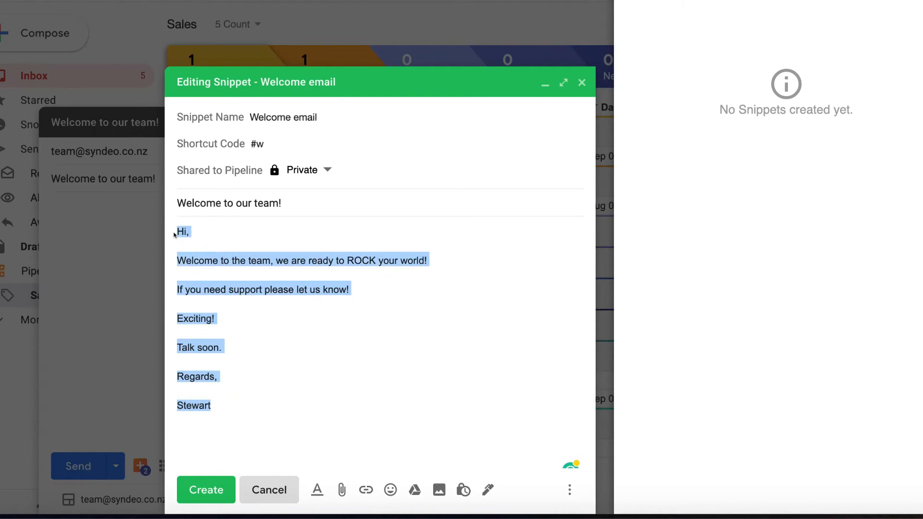
left_click(225, 231)
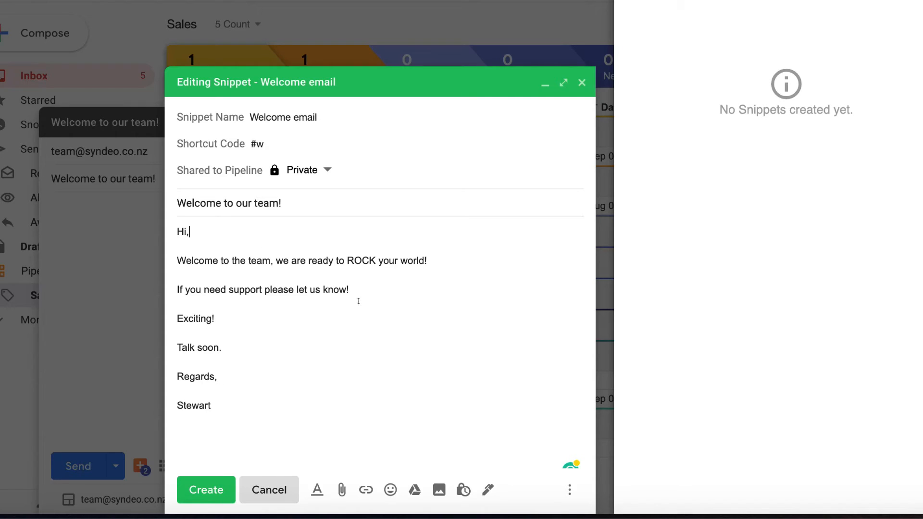
left_click(225, 479)
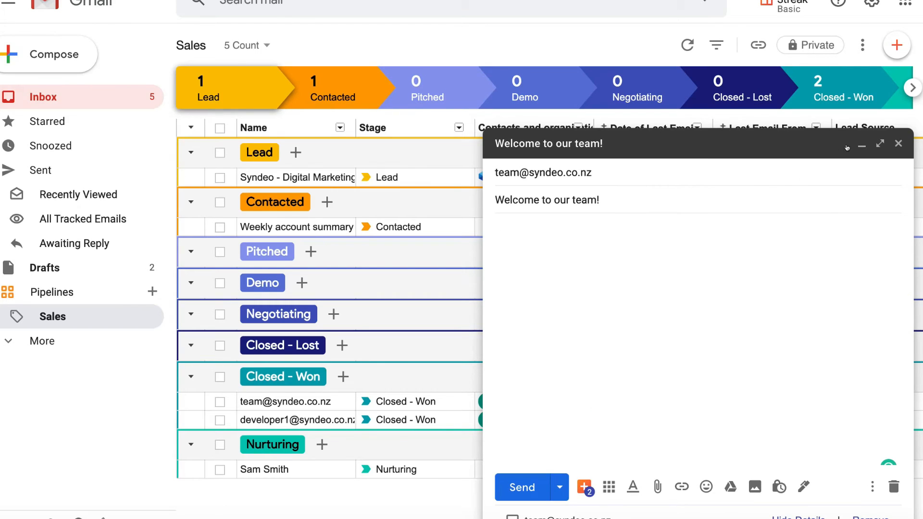
Insert the "Welcome email" snippet into the enlarged draft and check the options for creating and managing snippets
left_click(880, 144)
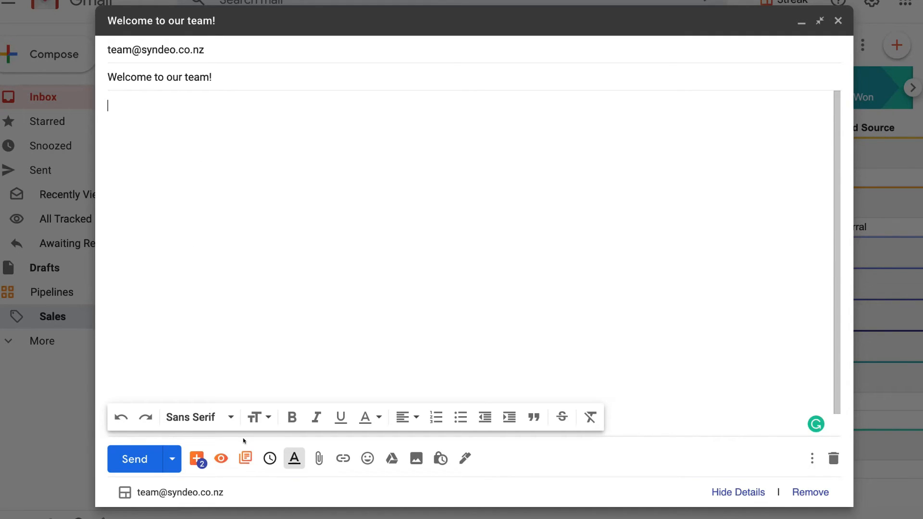
left_click(245, 458)
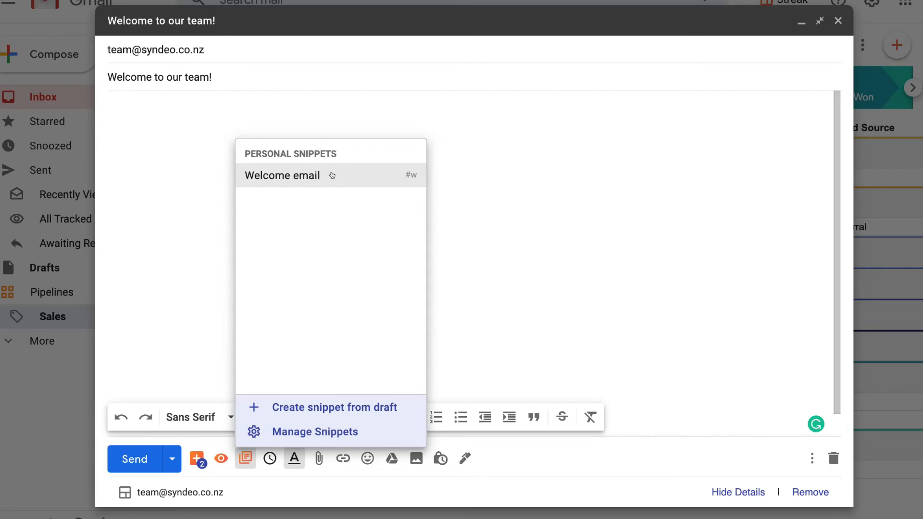
left_click(347, 172)
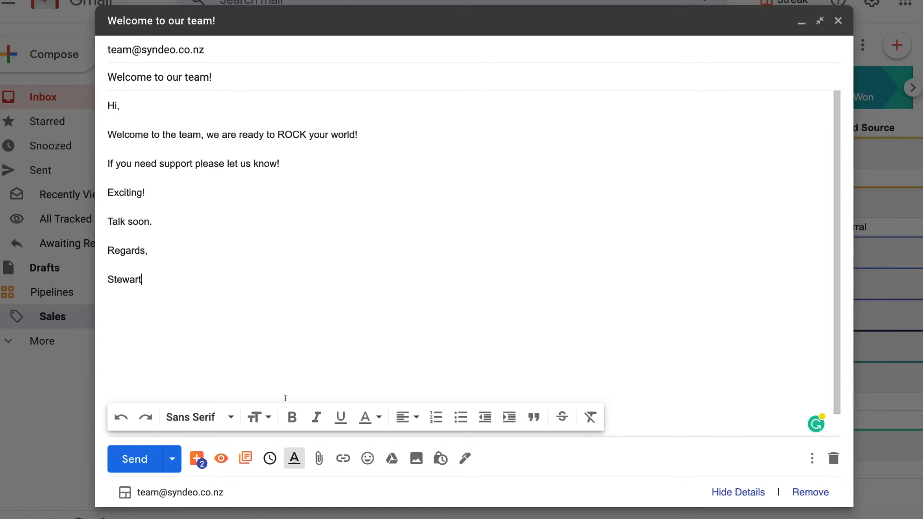
left_click(245, 458)
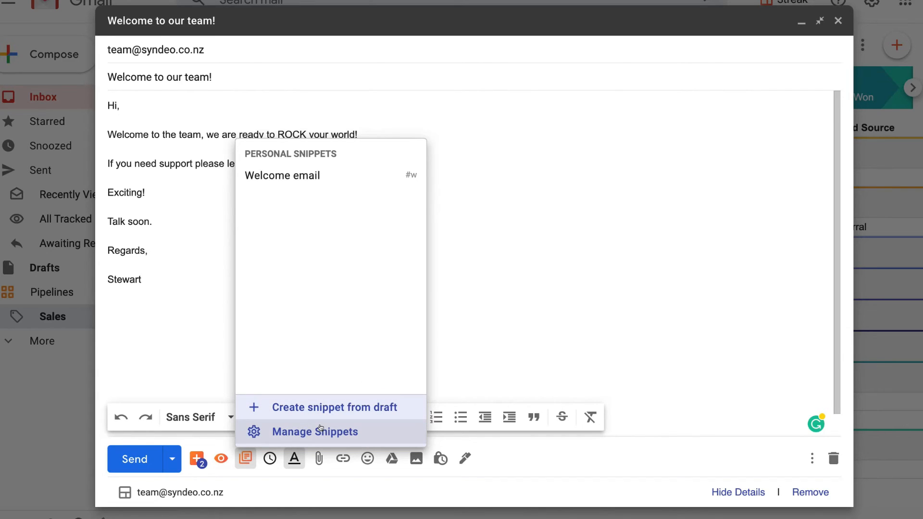
left_click(196, 214)
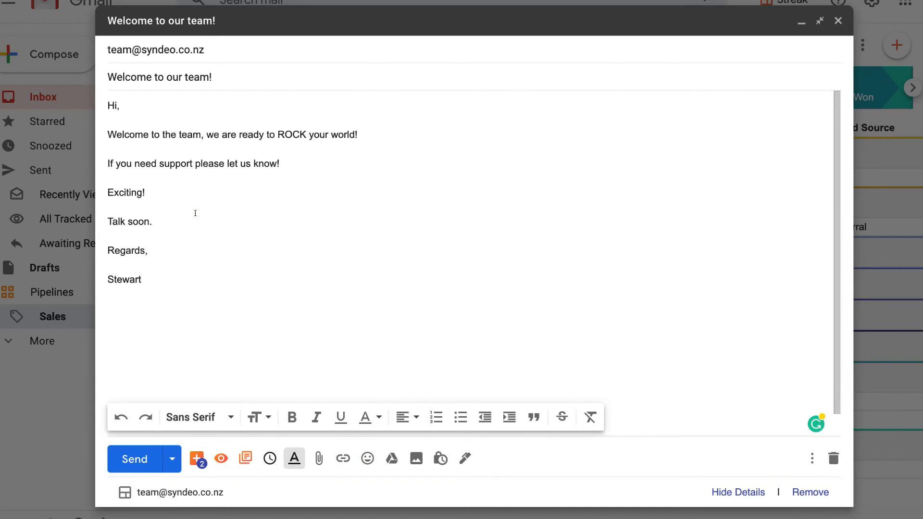
Review Streak's send-later suggestions and Gmail's own Schedule send option for the draft without scheduling it
left_click(267, 459)
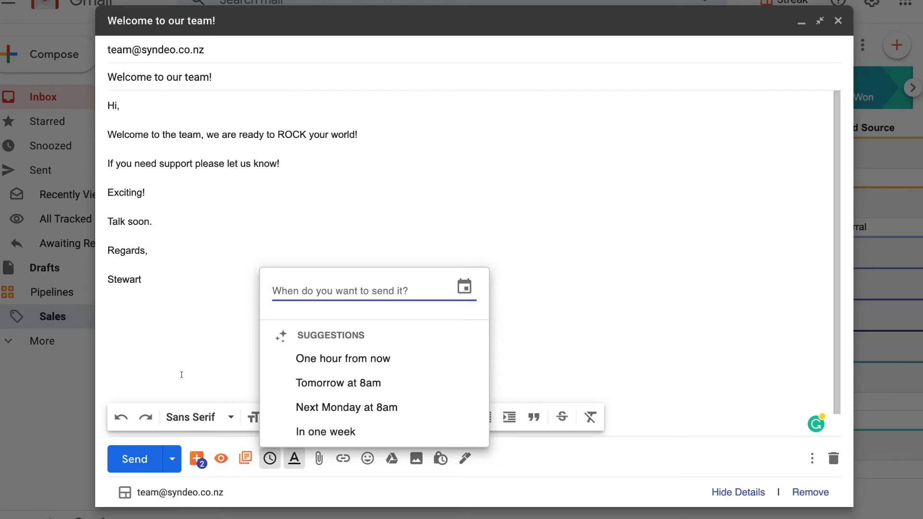
left_click(192, 350)
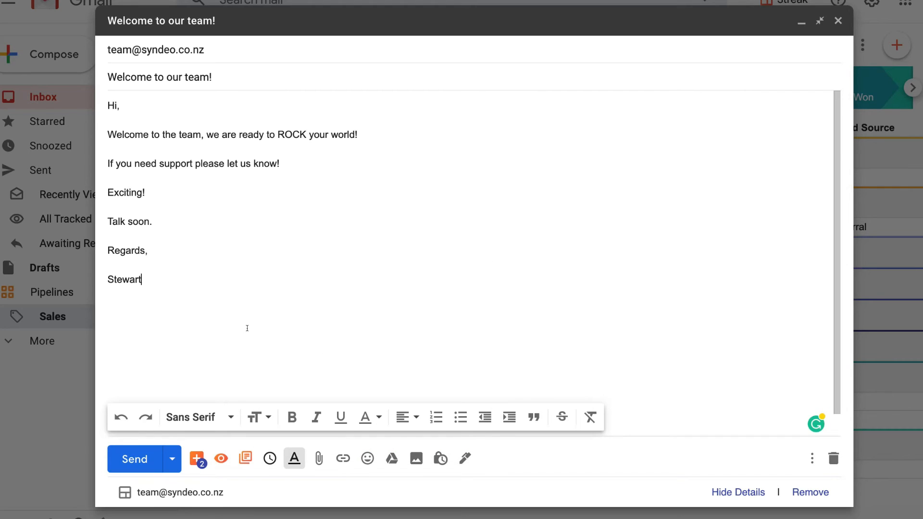
left_click(168, 454)
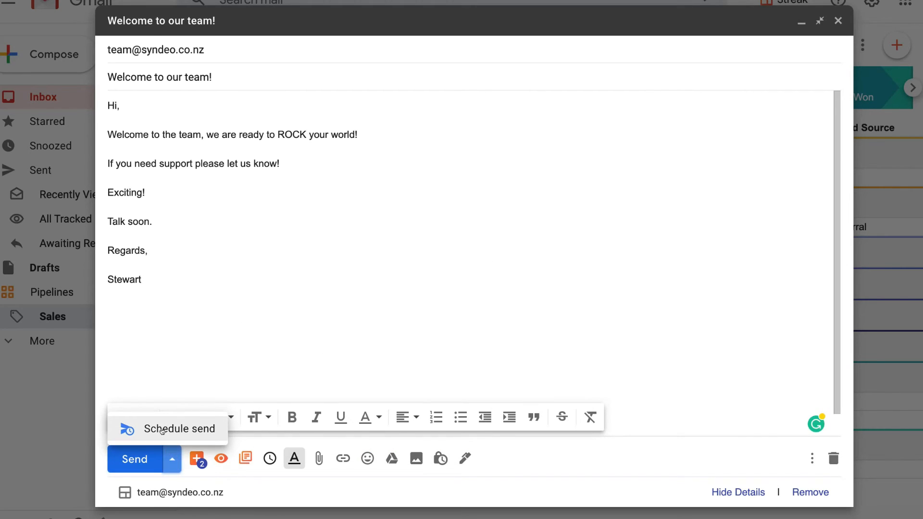
left_click(178, 345)
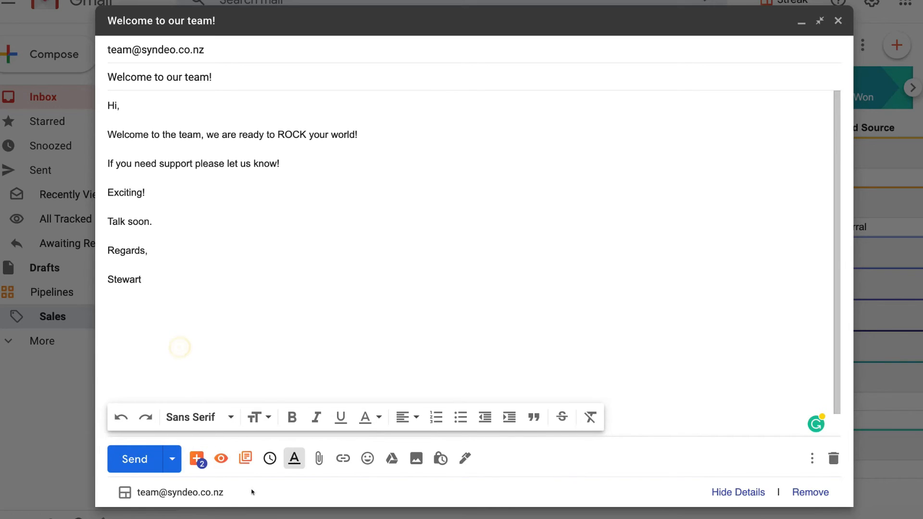
left_click(268, 460)
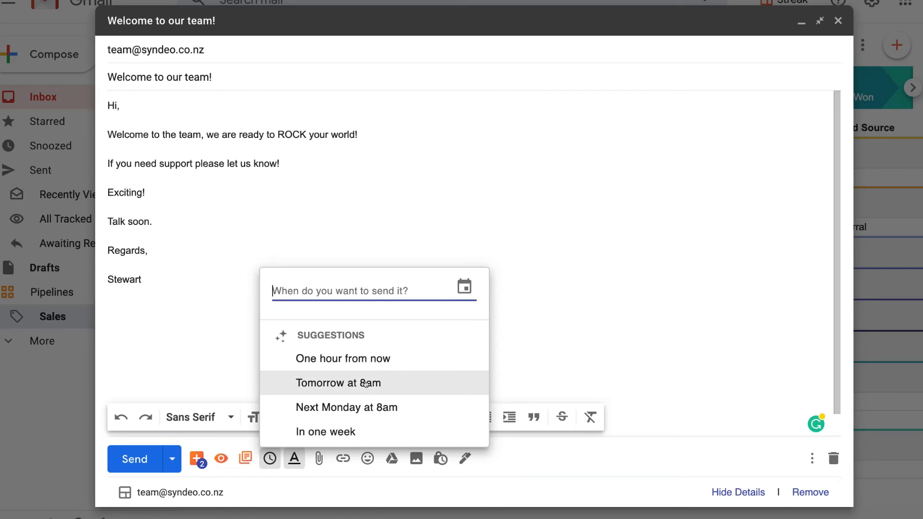
left_click(229, 316)
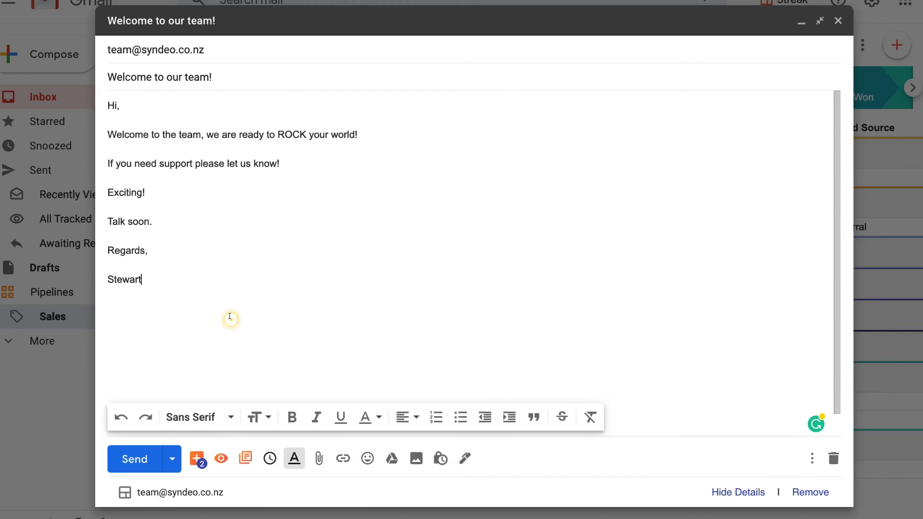